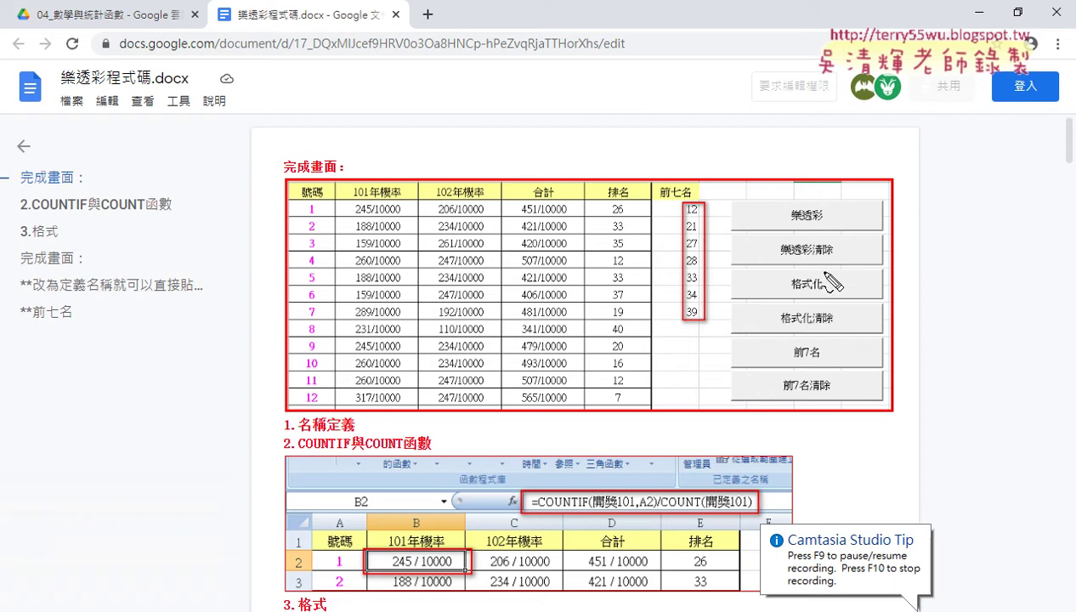
# Mark up the example's macro buttons, 樂透彩 label, row-1 probabilities and rank 26 with the pen.
pyautogui.moveTo(826, 402); pyautogui.dragTo(893, 338)
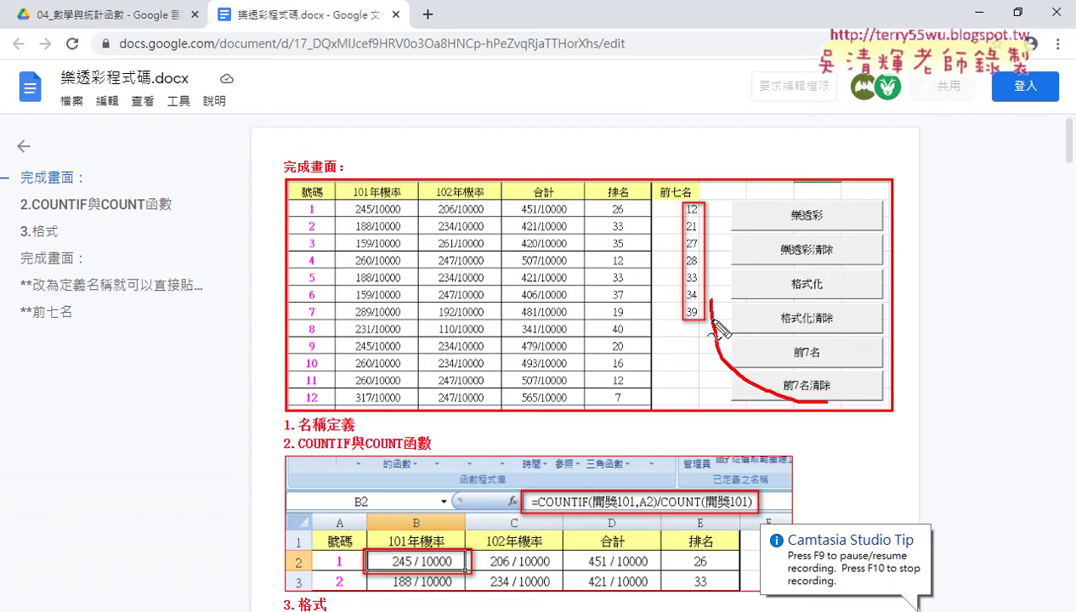
pyautogui.moveTo(976, 248); pyautogui.dragTo(863, 299)
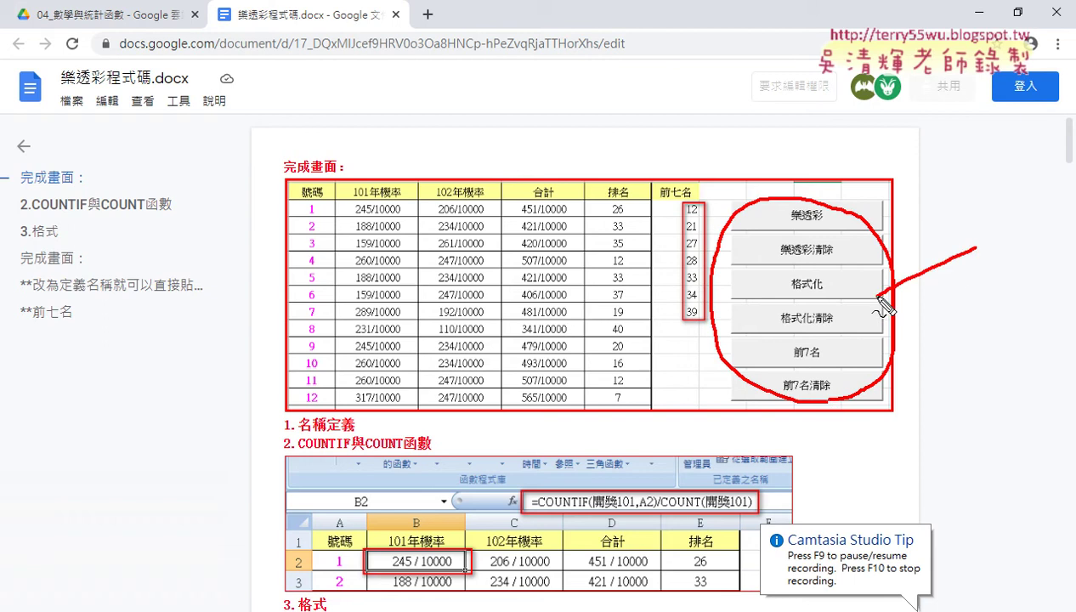
pyautogui.moveTo(908, 247); pyautogui.dragTo(922, 300)
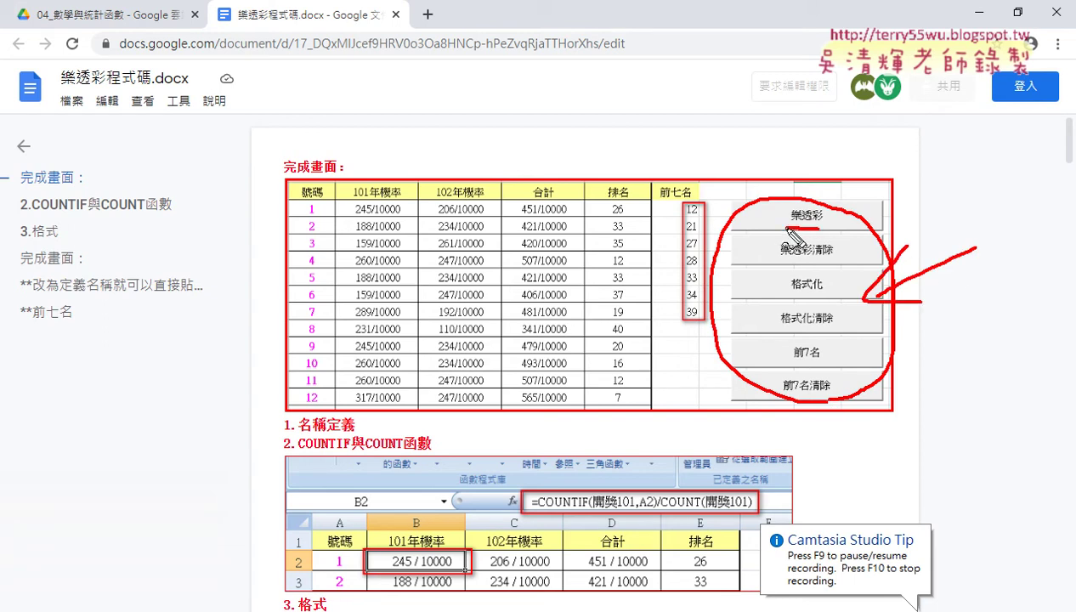
pyautogui.moveTo(785, 228); pyautogui.dragTo(820, 228)
pyautogui.moveTo(401, 214); pyautogui.dragTo(400, 203)
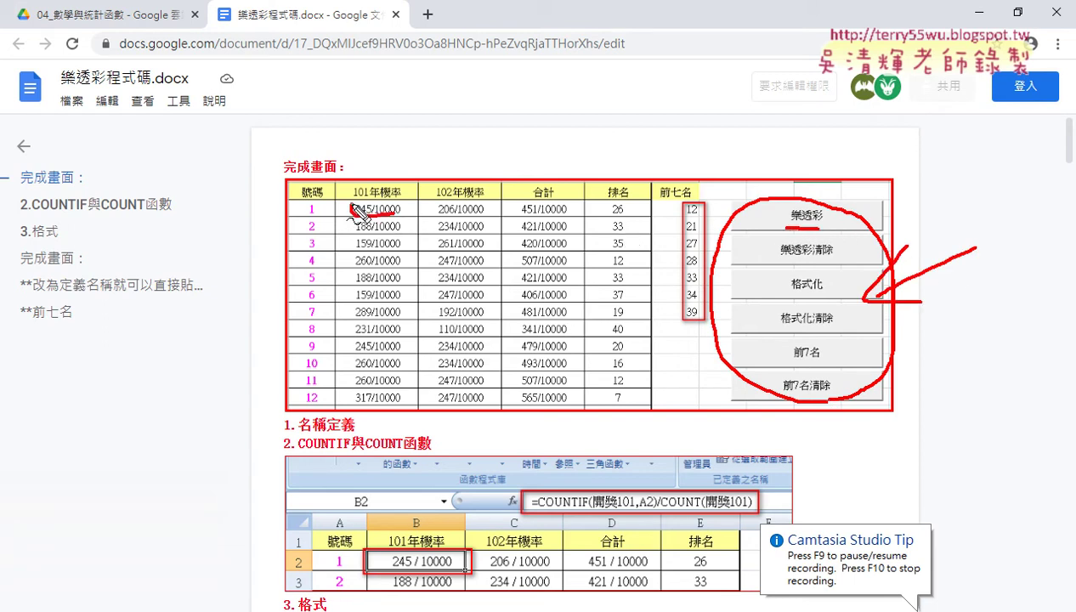
pyautogui.moveTo(472, 223)
pyautogui.mouseDown()
pyautogui.moveTo(598, 213)
pyautogui.moveTo(605, 222)
pyautogui.mouseUp()
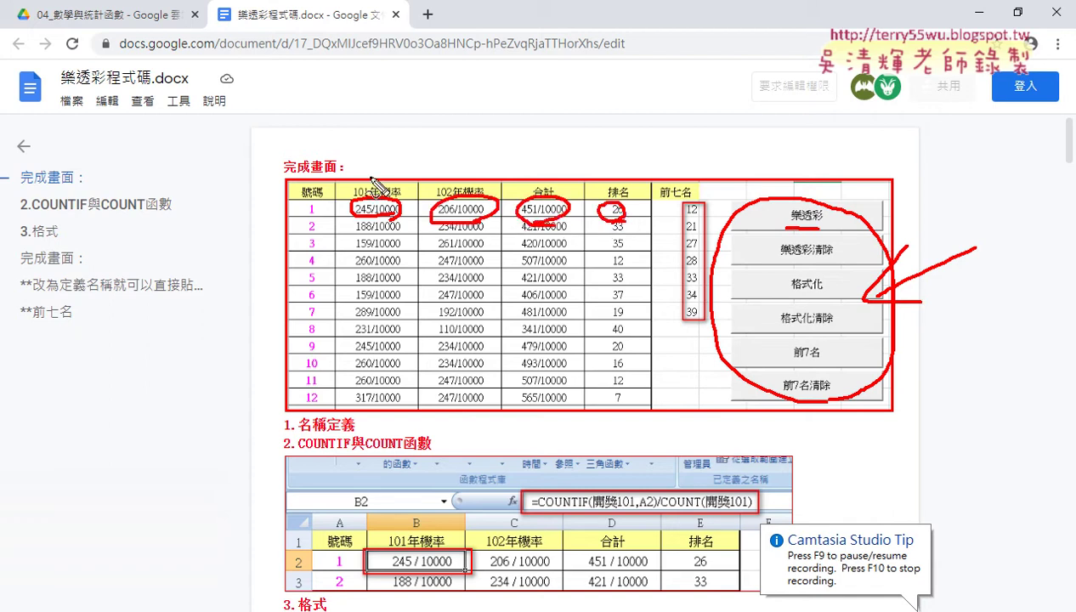
pyautogui.moveTo(374, 143)
pyautogui.mouseDown()
pyautogui.moveTo(374, 180)
pyautogui.moveTo(406, 175)
pyautogui.mouseUp()
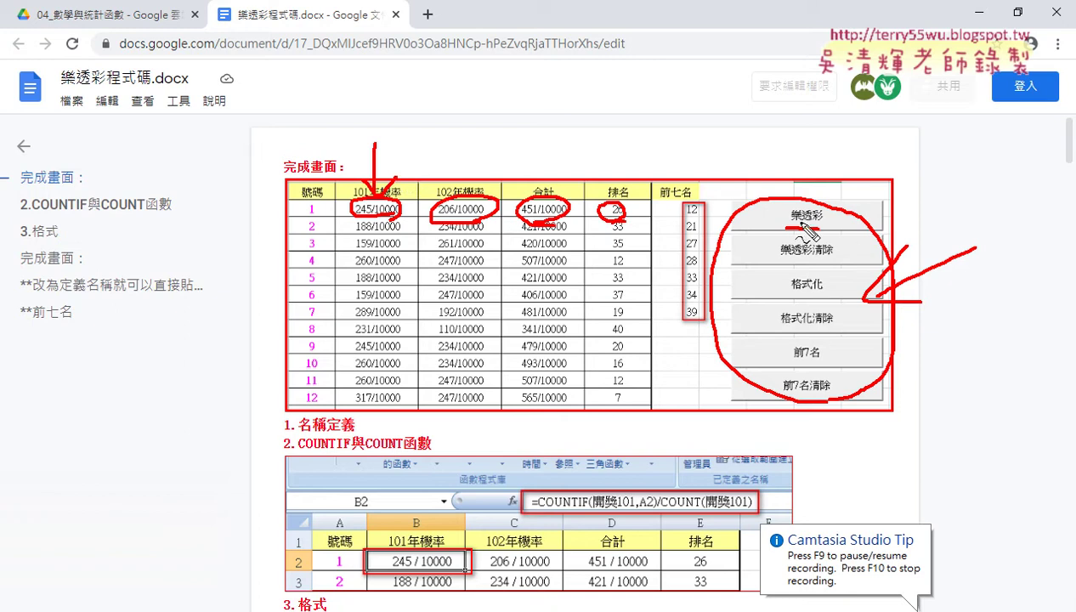
# Annotate the 101年機率 column and 號碼 rows, then clear the ink and switch to Excel.
pyautogui.moveTo(789, 223); pyautogui.dragTo(821, 223)
pyautogui.moveTo(384, 221)
pyautogui.mouseDown()
pyautogui.moveTo(380, 308)
pyautogui.moveTo(364, 287)
pyautogui.moveTo(410, 282)
pyautogui.mouseUp()
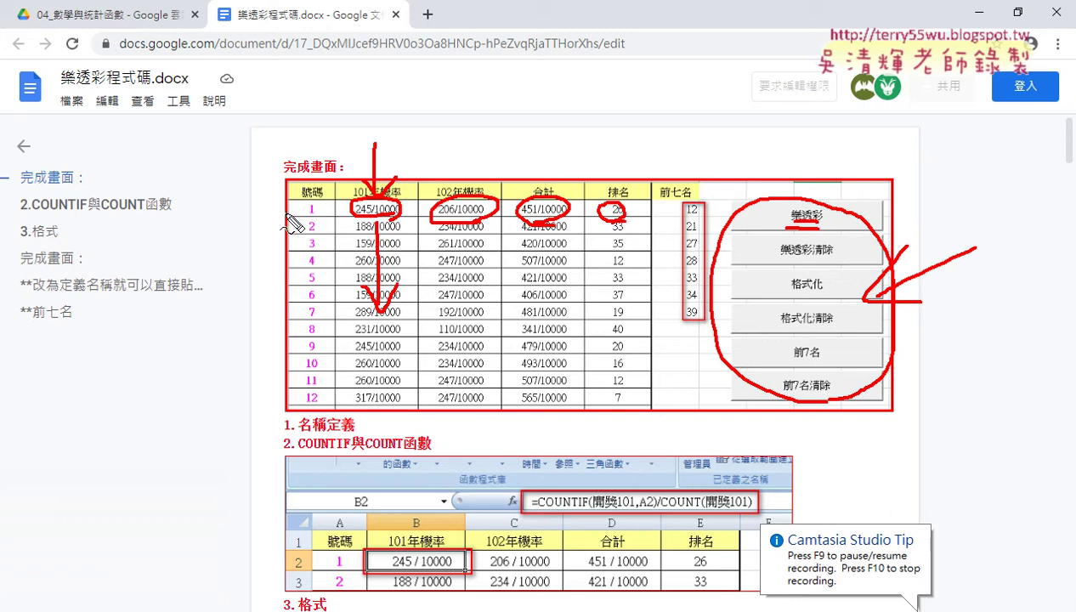
pyautogui.moveTo(315, 204)
pyautogui.mouseDown()
pyautogui.moveTo(312, 219)
pyautogui.moveTo(280, 216)
pyautogui.mouseUp()
pyautogui.hotkey('ctrl', 'z')
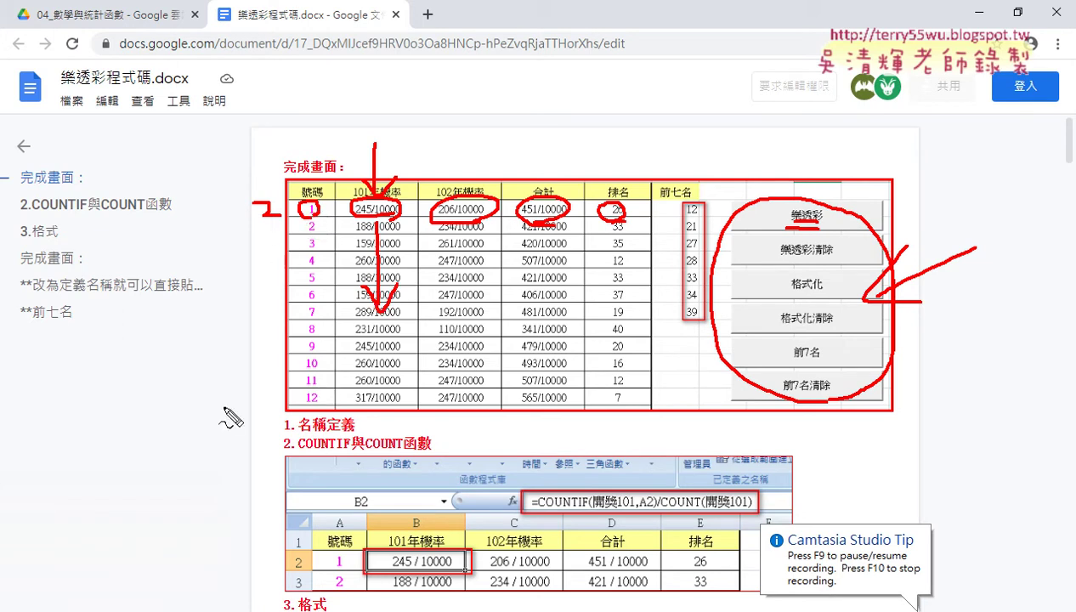
pyautogui.moveTo(260, 244)
pyautogui.mouseDown()
pyautogui.moveTo(246, 324)
pyautogui.moveTo(282, 312)
pyautogui.mouseUp()
pyautogui.moveTo(246, 367)
pyautogui.mouseDown()
pyautogui.moveTo(252, 393)
pyautogui.moveTo(233, 418)
pyautogui.mouseUp()
pyautogui.moveTo(255, 371)
pyautogui.mouseDown()
pyautogui.moveTo(273, 393)
pyautogui.moveTo(253, 413)
pyautogui.mouseUp()
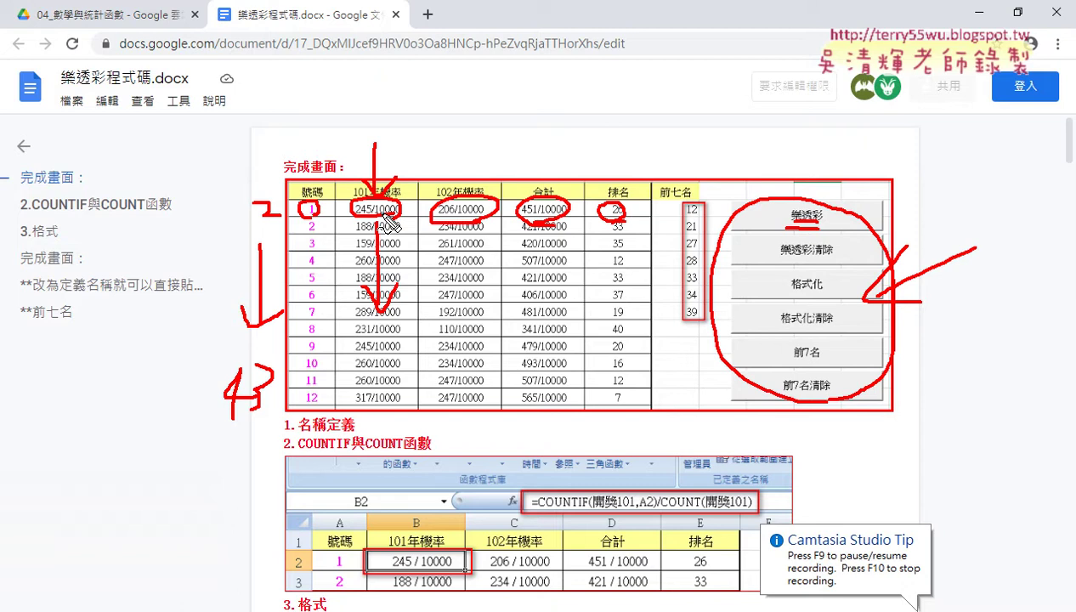
pyautogui.press('Escape')
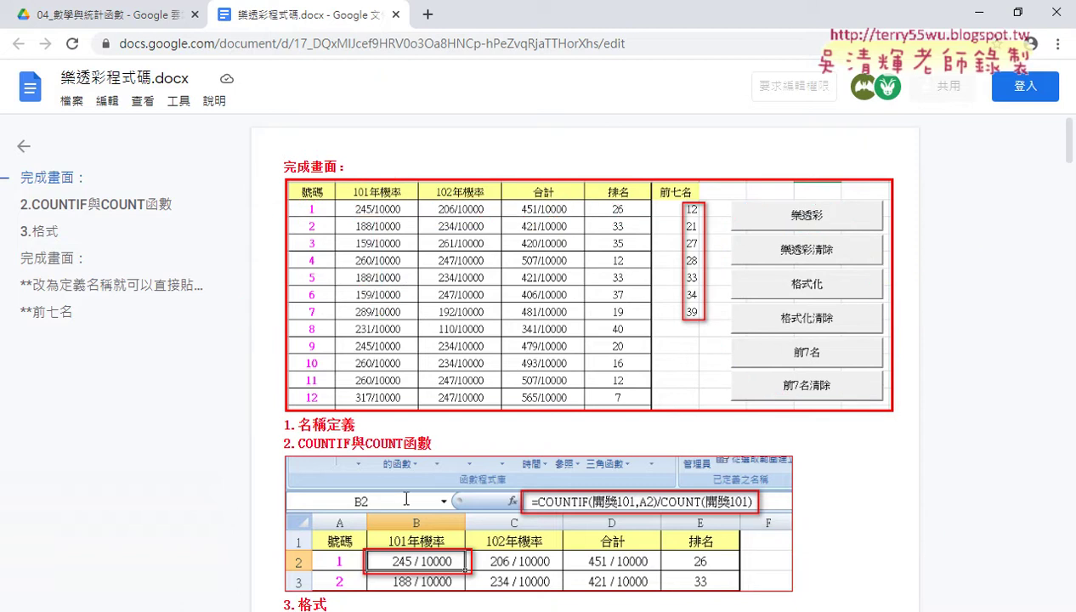
pyautogui.hotkey('alt', 'Tab')
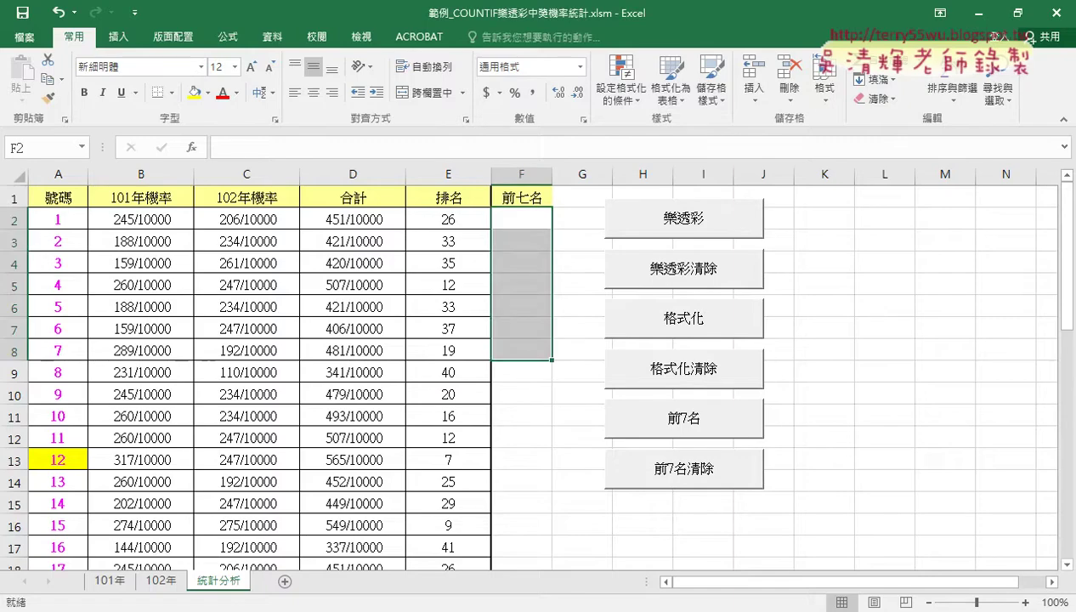
# Open B2's COUNTIF formula and mark 開獎101 and the 101年 sheet tab with the pen.
pyautogui.click(159, 228)
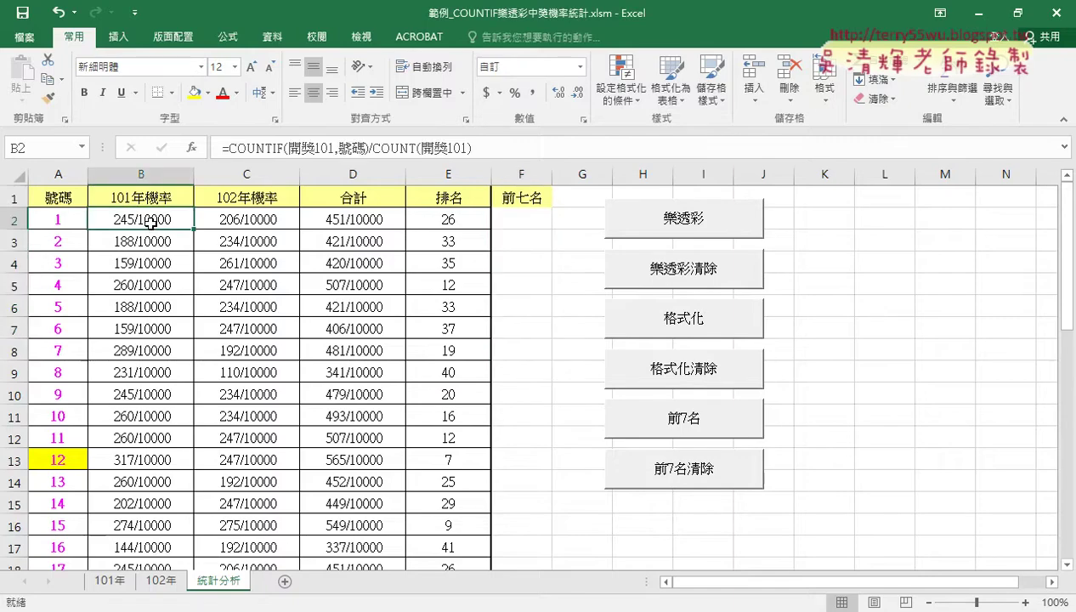
pyautogui.doubleClick(304, 149)
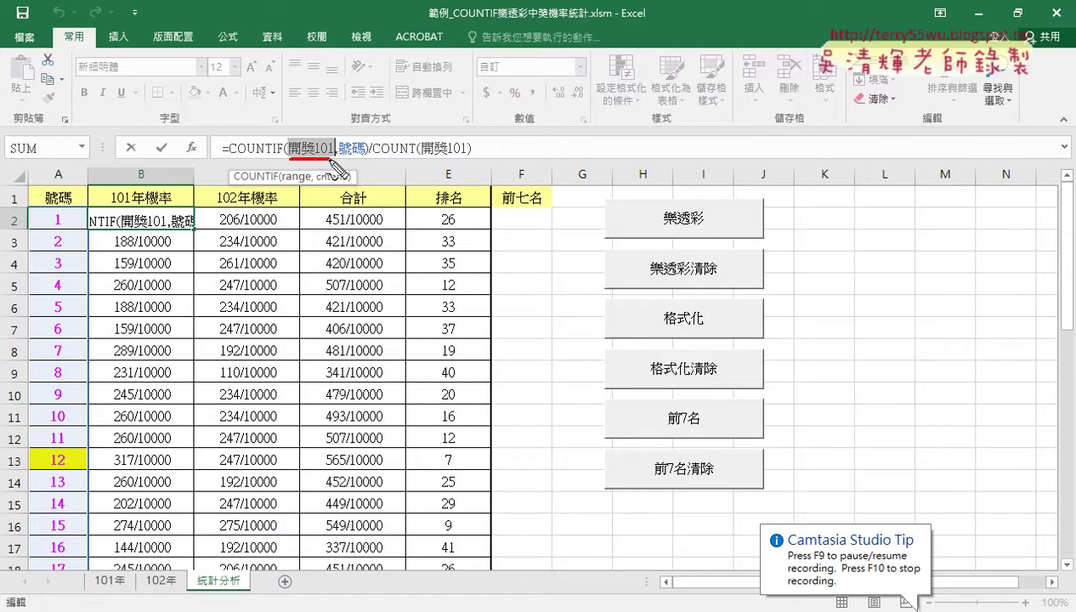
pyautogui.moveTo(428, 155); pyautogui.dragTo(460, 156)
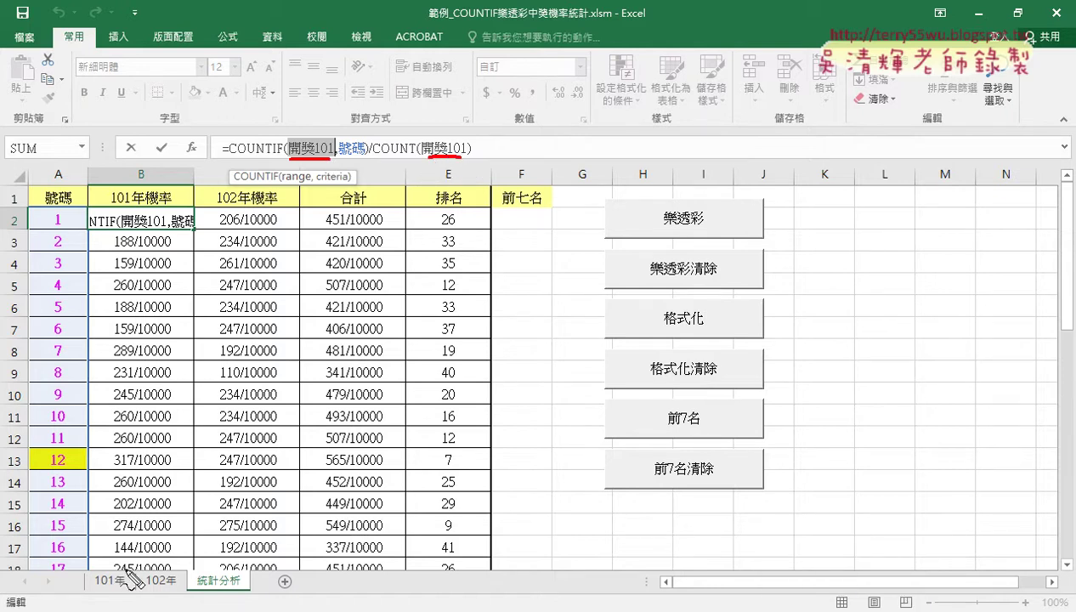
pyautogui.moveTo(119, 599); pyautogui.dragTo(140, 556)
pyautogui.moveTo(194, 442)
pyautogui.mouseDown()
pyautogui.moveTo(111, 539)
pyautogui.moveTo(144, 516)
pyautogui.mouseUp()
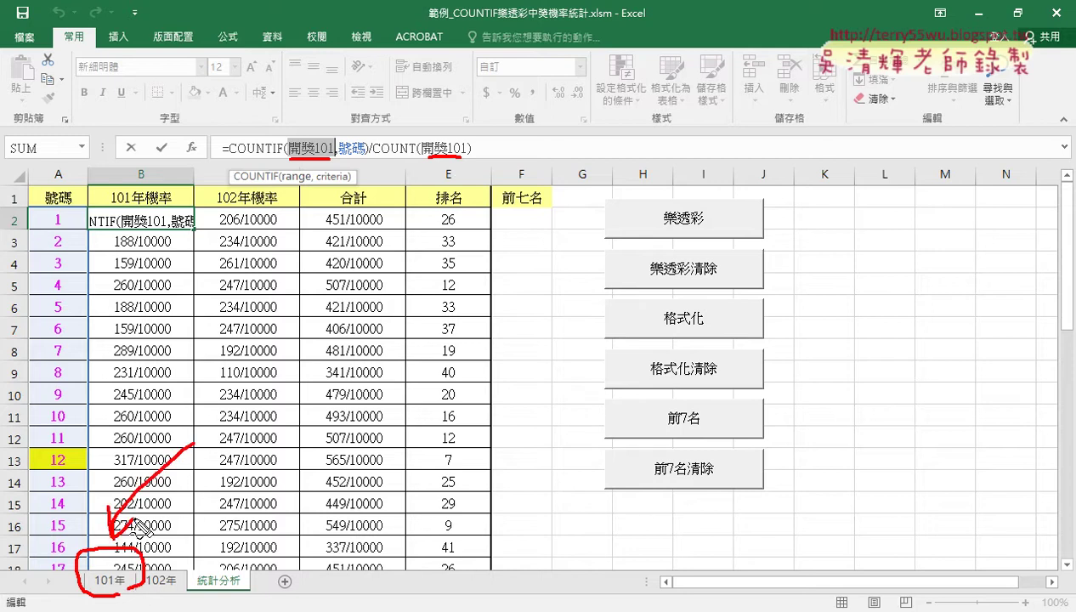
pyautogui.press('Escape')
# Cancel B2's edit without changes and switch to the 101年 sheet.
pyautogui.click(109, 580)
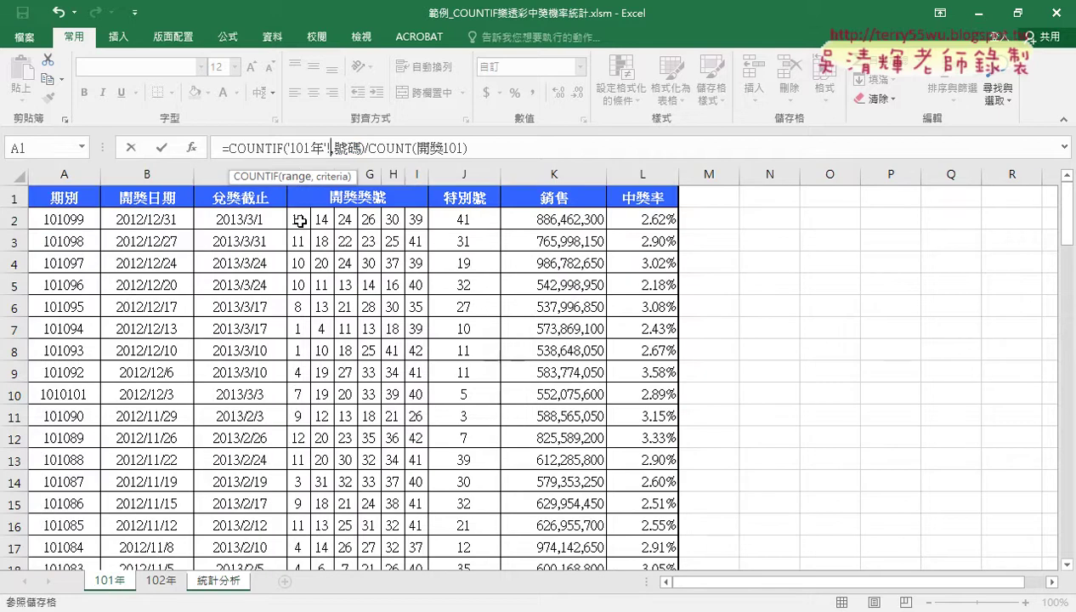
pyautogui.press('Escape')
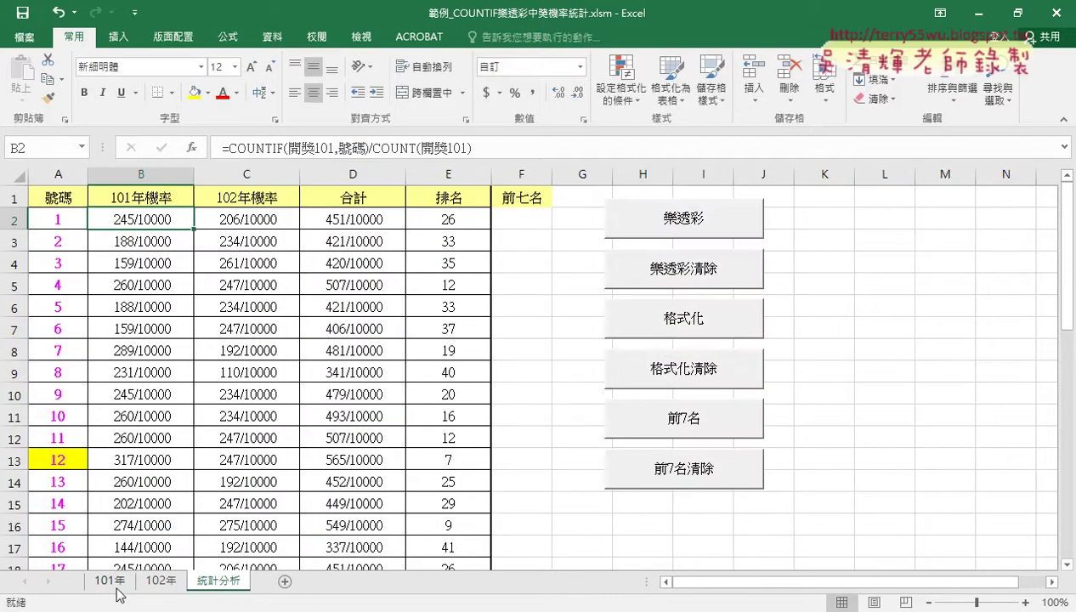
pyautogui.click(108, 580)
# Select the drawn-numbers range D2:J100, shown as 開獎101 in the Name Box.
pyautogui.click(297, 218)
pyautogui.moveTo(297, 218); pyautogui.dragTo(454, 218)
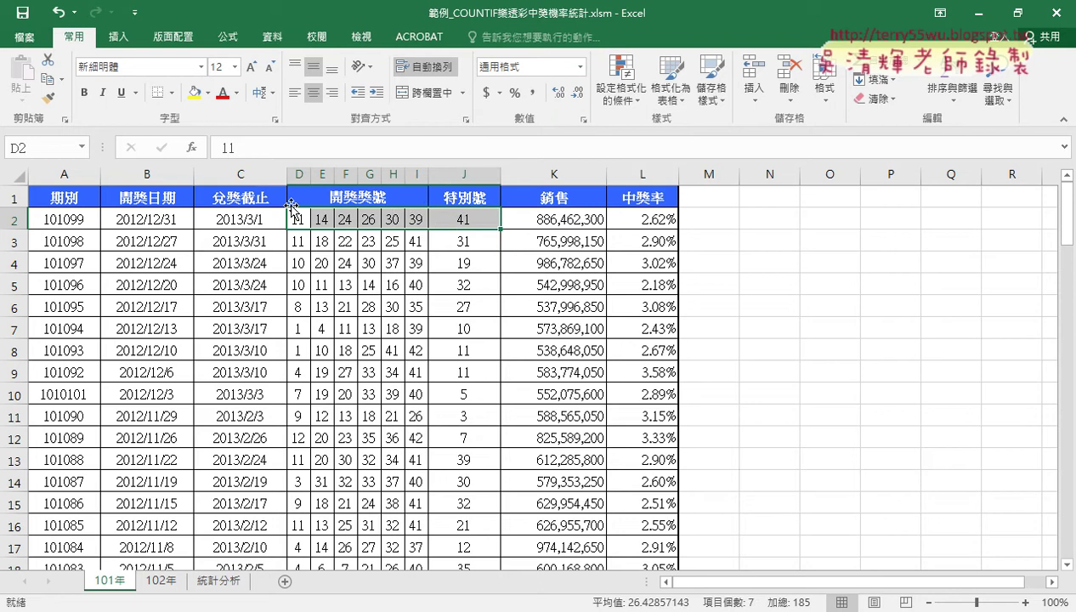
pyautogui.hotkey('ctrl', 'shift', 'Down')
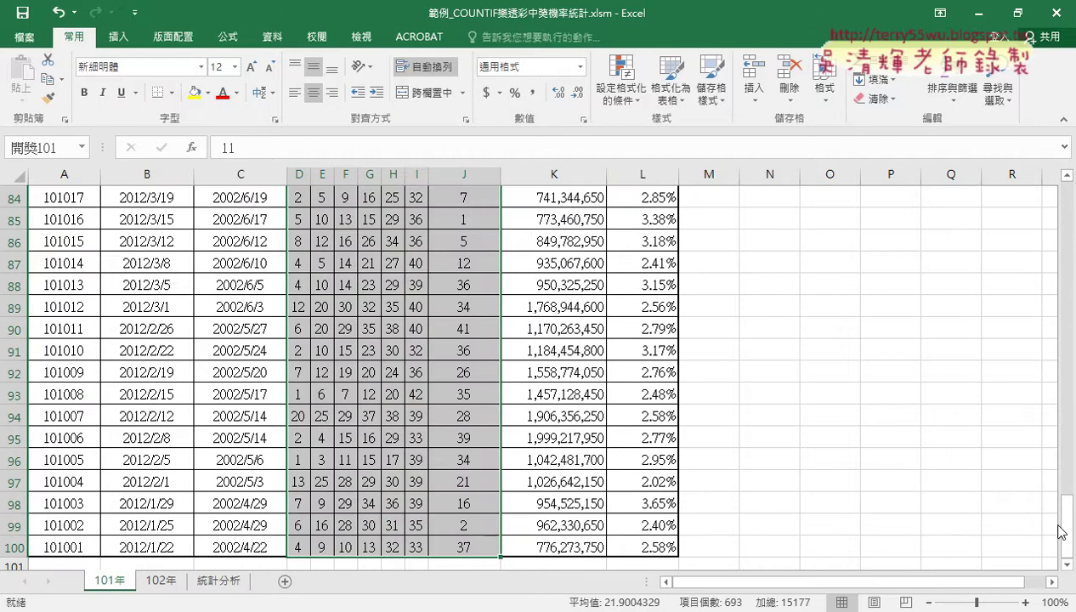
pyautogui.moveTo(1061, 531); pyautogui.dragTo(1064, 239)
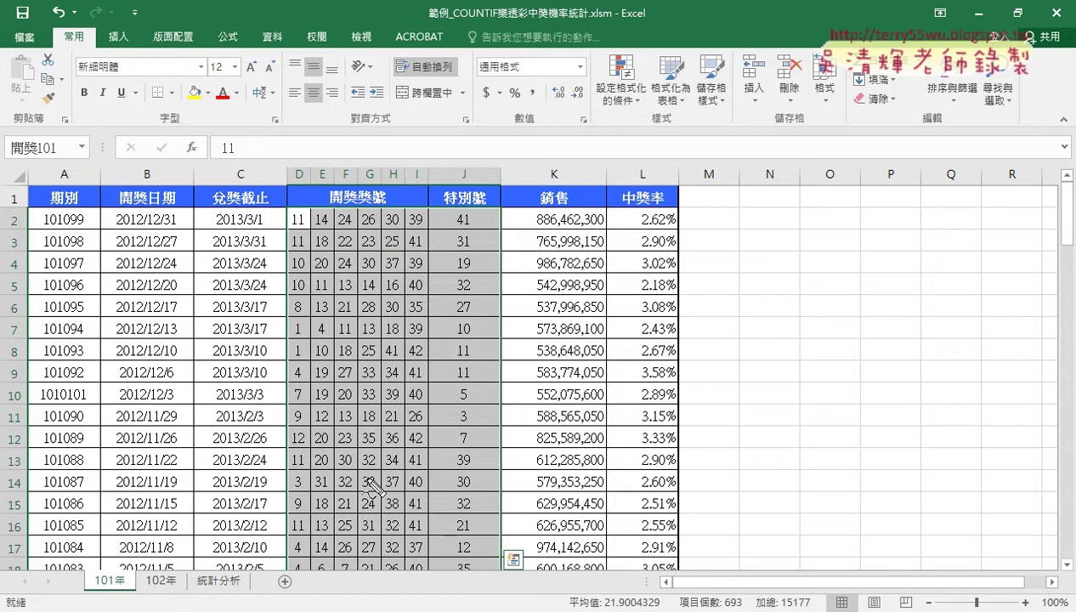
# Annotate the 開獎101 range and its name, then return to the 統計分析 sheet.
pyautogui.moveTo(277, 212); pyautogui.dragTo(270, 467)
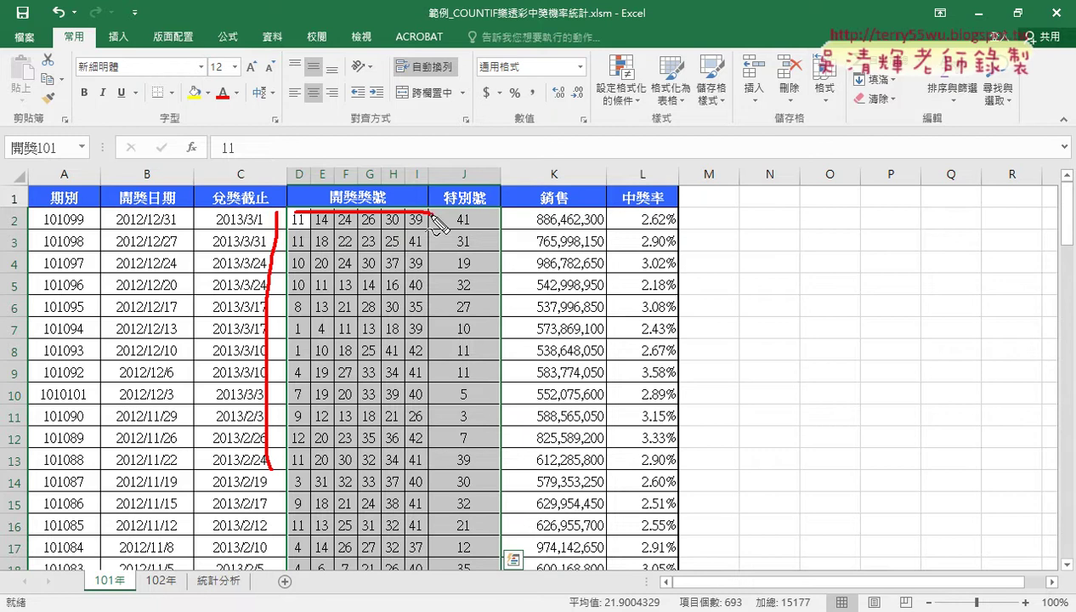
pyautogui.moveTo(293, 212); pyautogui.dragTo(481, 506)
pyautogui.moveTo(276, 229)
pyautogui.mouseDown()
pyautogui.moveTo(82, 161)
pyautogui.moveTo(104, 156)
pyautogui.moveTo(66, 163)
pyautogui.mouseUp()
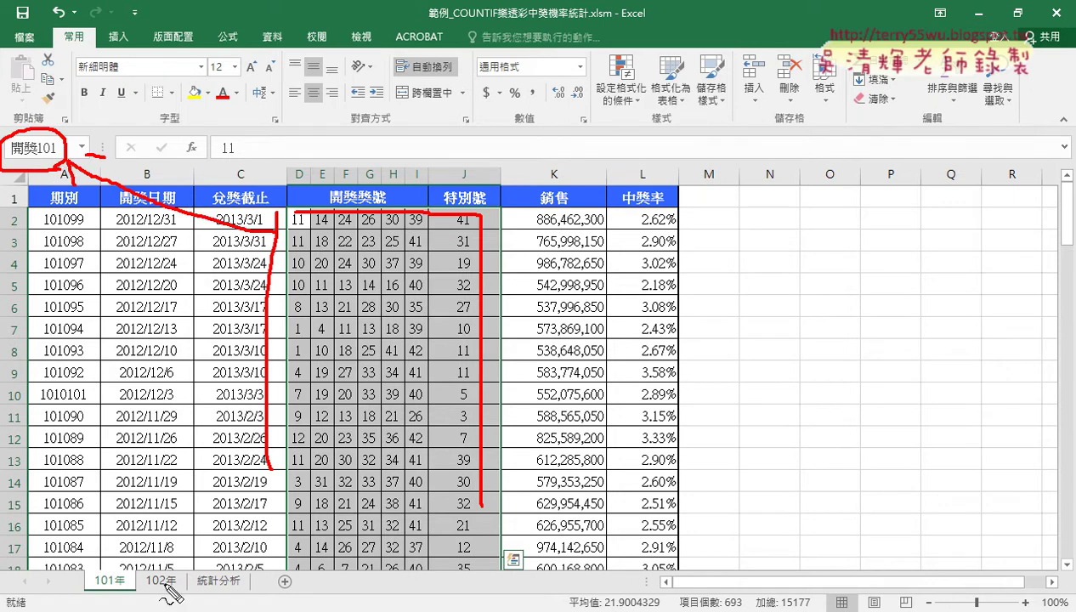
pyautogui.moveTo(168, 588)
pyautogui.mouseDown()
pyautogui.moveTo(143, 595)
pyautogui.moveTo(174, 584)
pyautogui.moveTo(162, 591)
pyautogui.mouseUp()
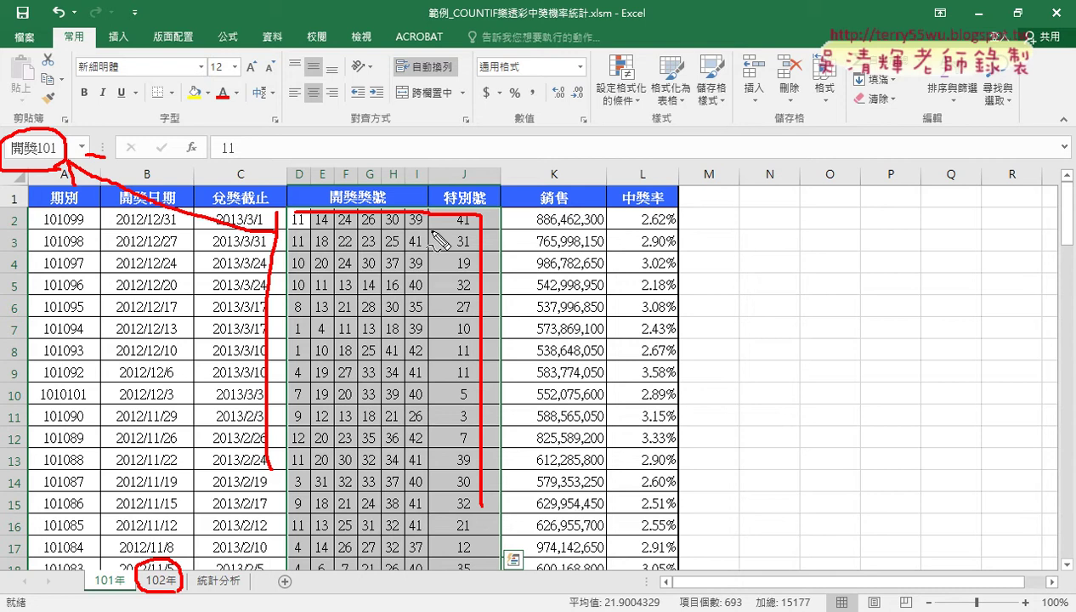
pyautogui.moveTo(476, 228)
pyautogui.mouseDown()
pyautogui.moveTo(292, 234)
pyautogui.moveTo(480, 216)
pyautogui.mouseUp()
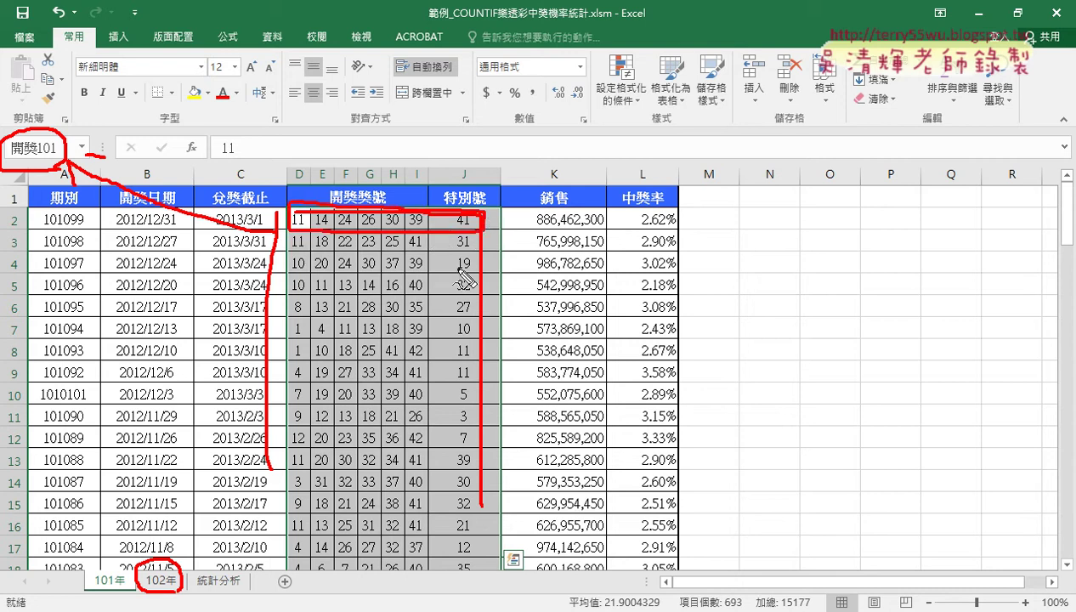
pyautogui.press('Escape')
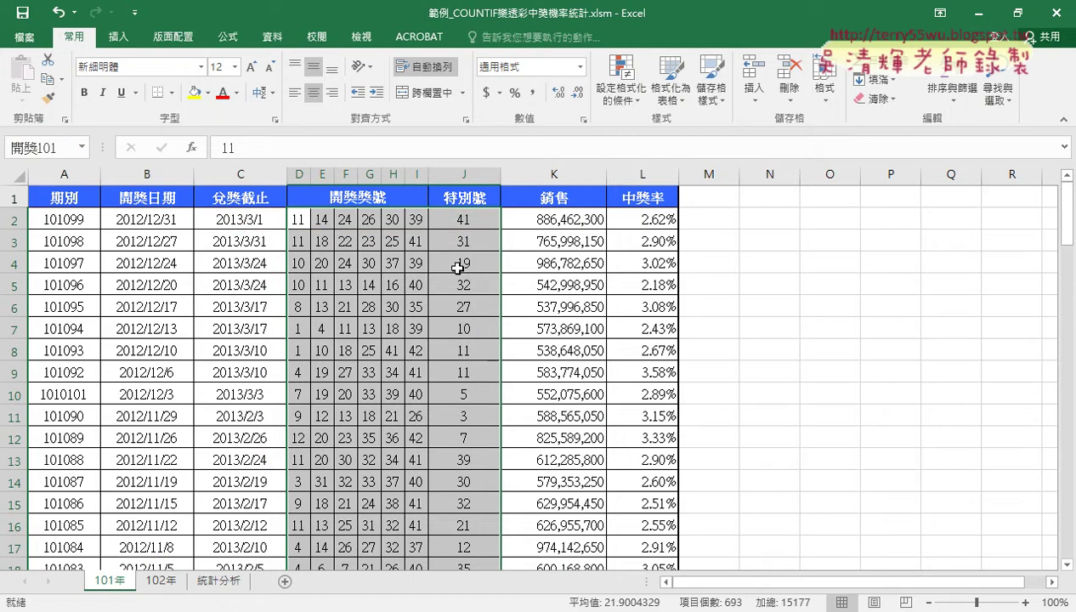
pyautogui.click(220, 581)
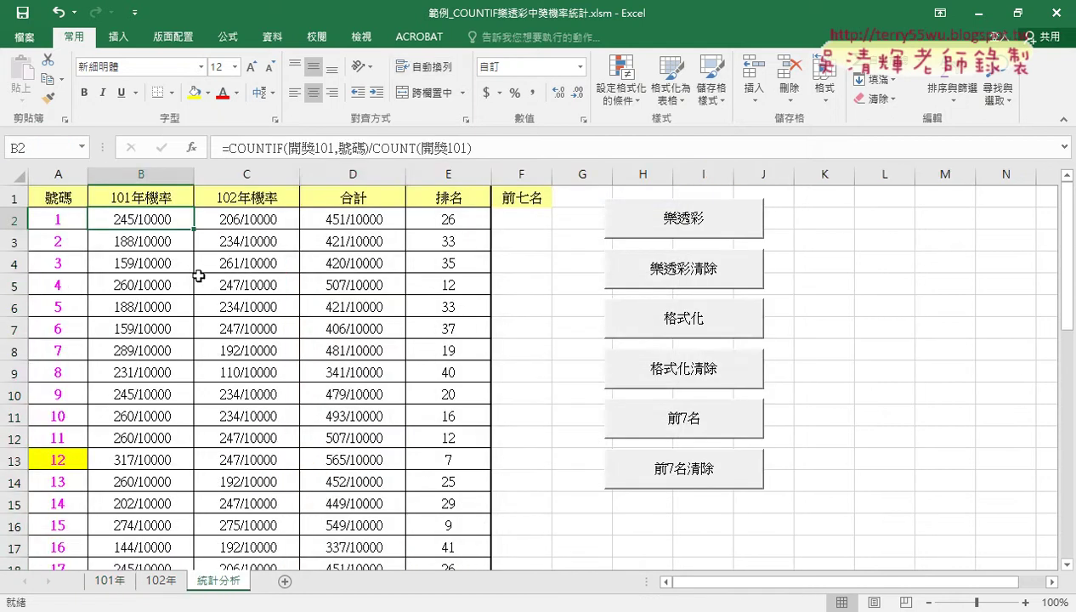
# Reopen B2's COUNTIF formula, mark 號碼 and A2's value 1, then cancel unchanged and select A1.
pyautogui.click(262, 146)
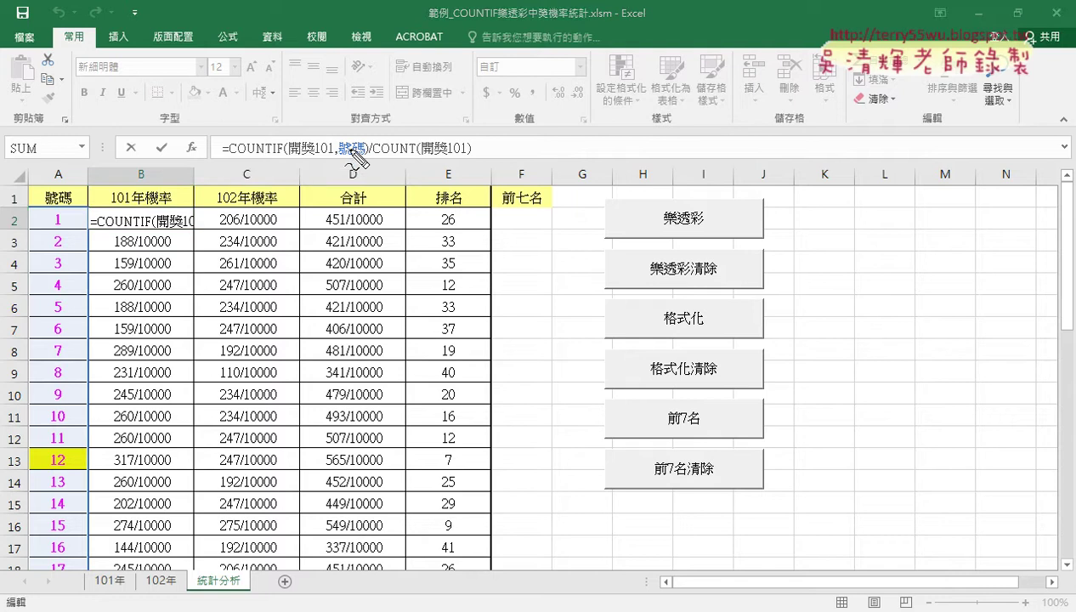
pyautogui.moveTo(345, 156); pyautogui.dragTo(365, 157)
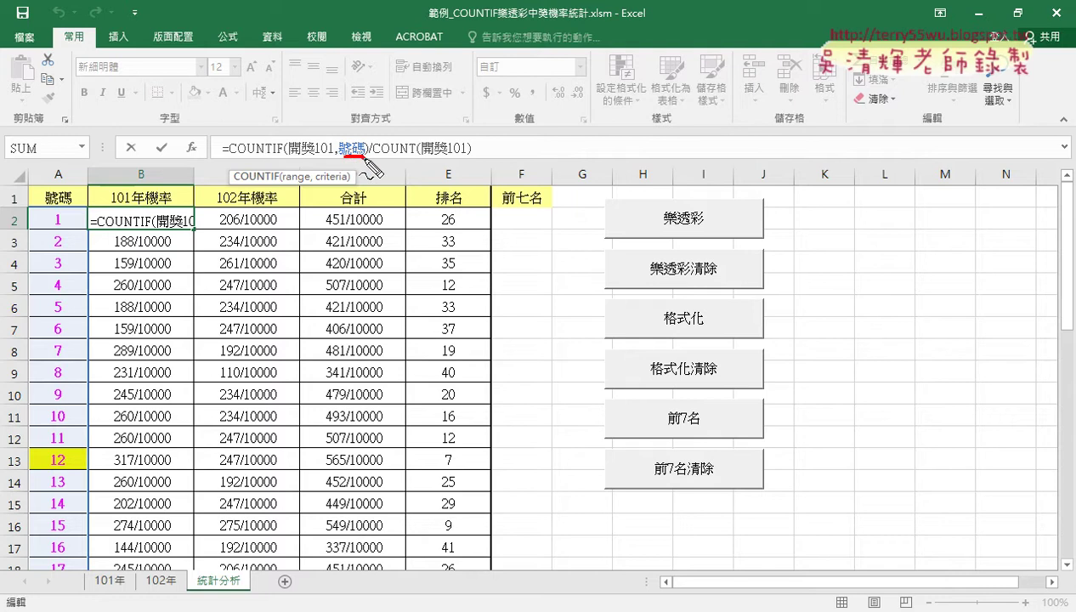
pyautogui.moveTo(70, 227)
pyautogui.mouseDown()
pyautogui.moveTo(40, 214)
pyautogui.moveTo(71, 223)
pyautogui.mouseUp()
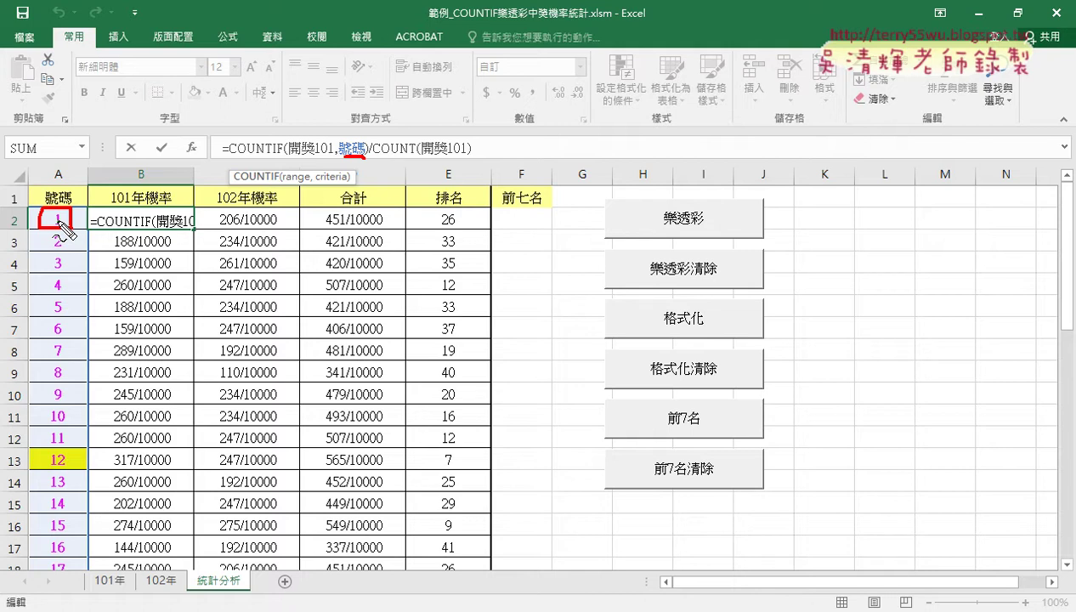
pyautogui.moveTo(345, 161); pyautogui.dragTo(363, 162)
pyautogui.moveTo(346, 156); pyautogui.dragTo(365, 161)
pyautogui.moveTo(342, 128)
pyautogui.mouseDown()
pyautogui.moveTo(362, 107)
pyautogui.moveTo(401, 133)
pyautogui.moveTo(458, 115)
pyautogui.moveTo(446, 126)
pyautogui.mouseUp()
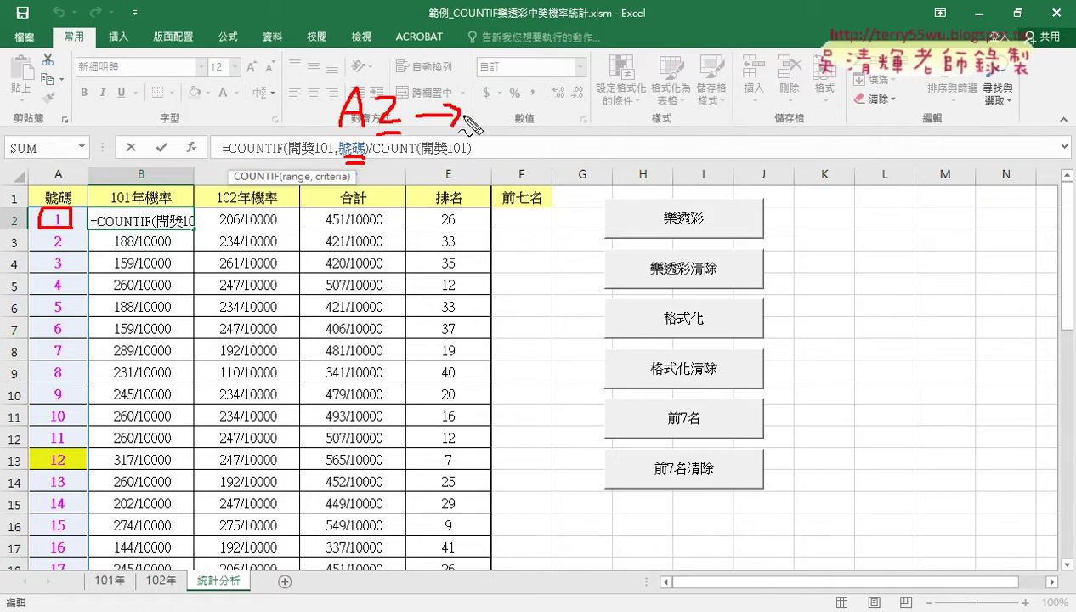
pyautogui.moveTo(488, 85); pyautogui.dragTo(495, 114)
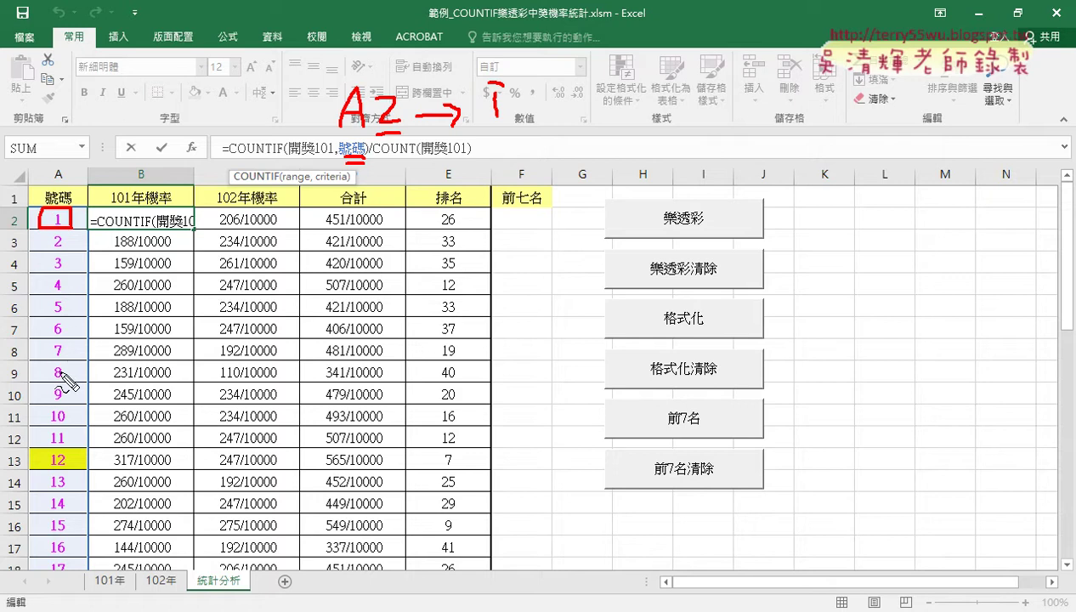
pyautogui.press('Escape')
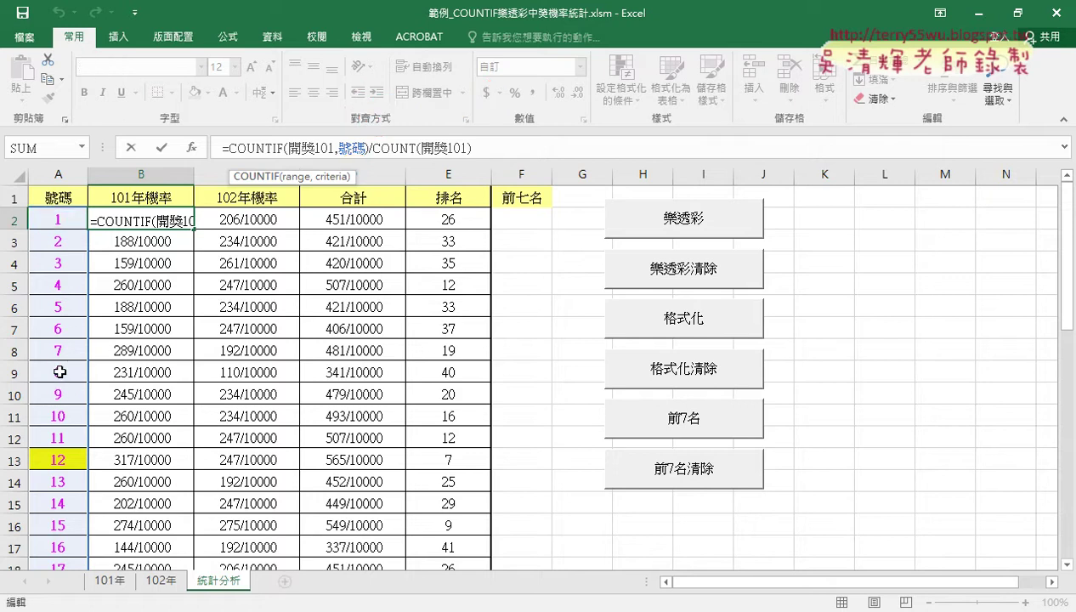
pyautogui.click(64, 199)
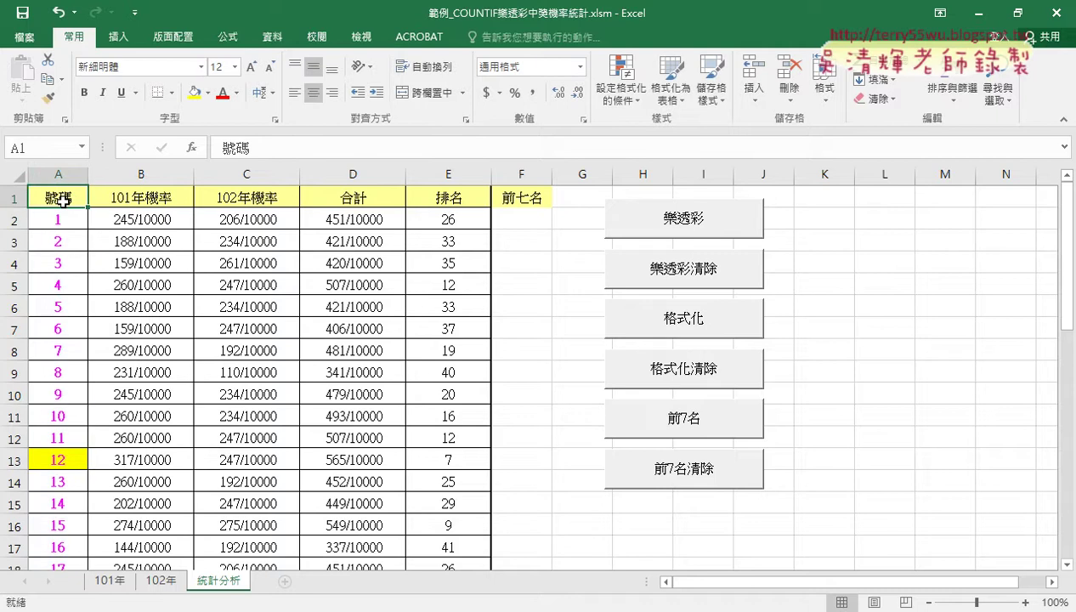
# Select the table A1:E43 and create names from its top-row headers.
pyautogui.moveTo(65, 199); pyautogui.dragTo(441, 199)
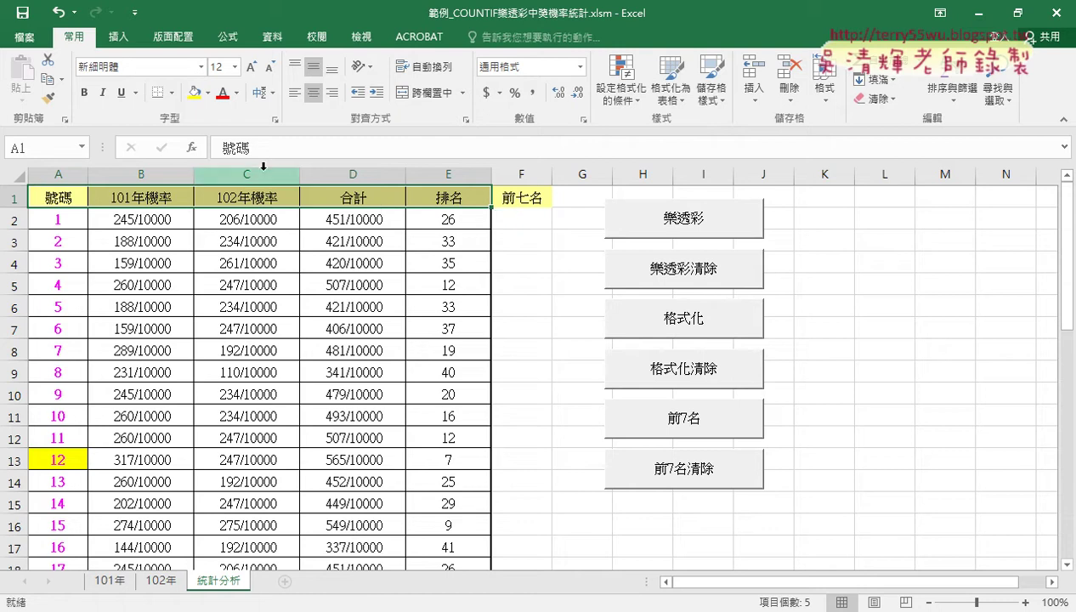
pyautogui.moveTo(59, 198); pyautogui.dragTo(435, 196)
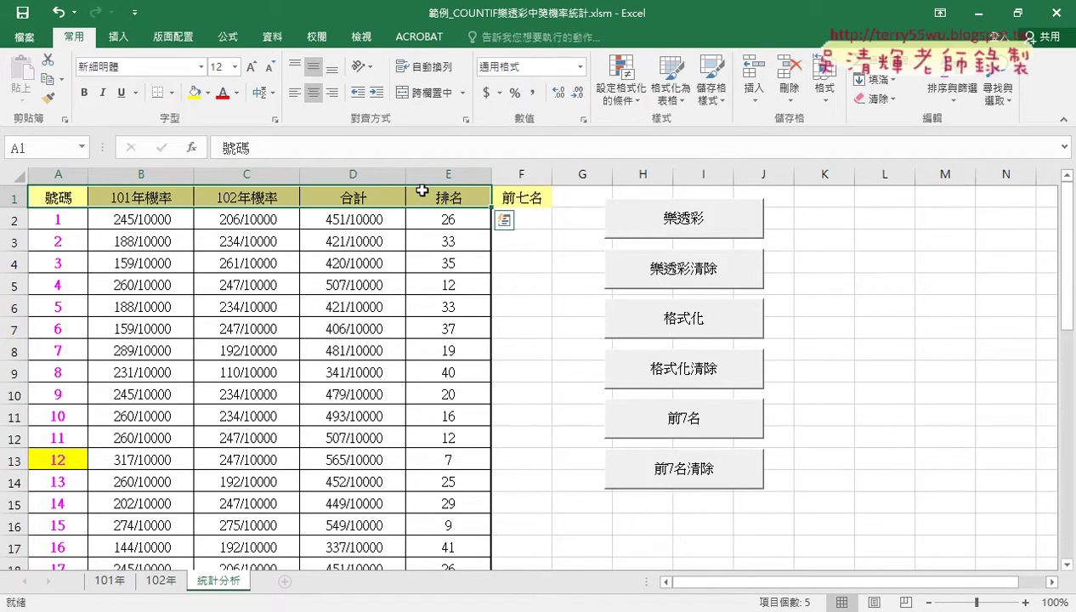
pyautogui.hotkey('ctrl', 'shift', 'Down')
pyautogui.scroll(6, 528, 259)
pyautogui.scroll(2, 528, 259)
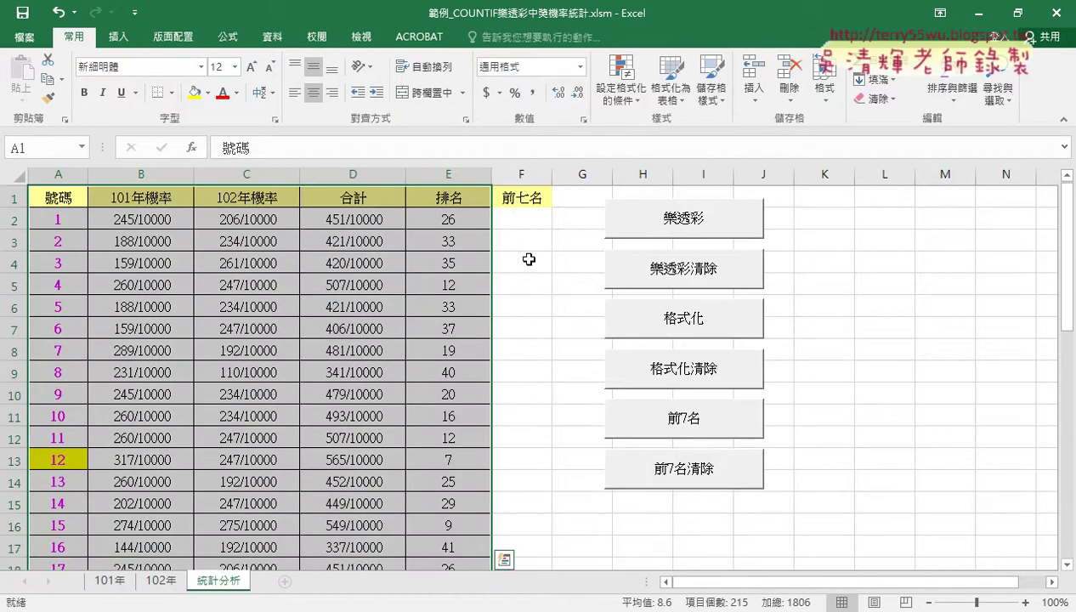
pyautogui.click(228, 38)
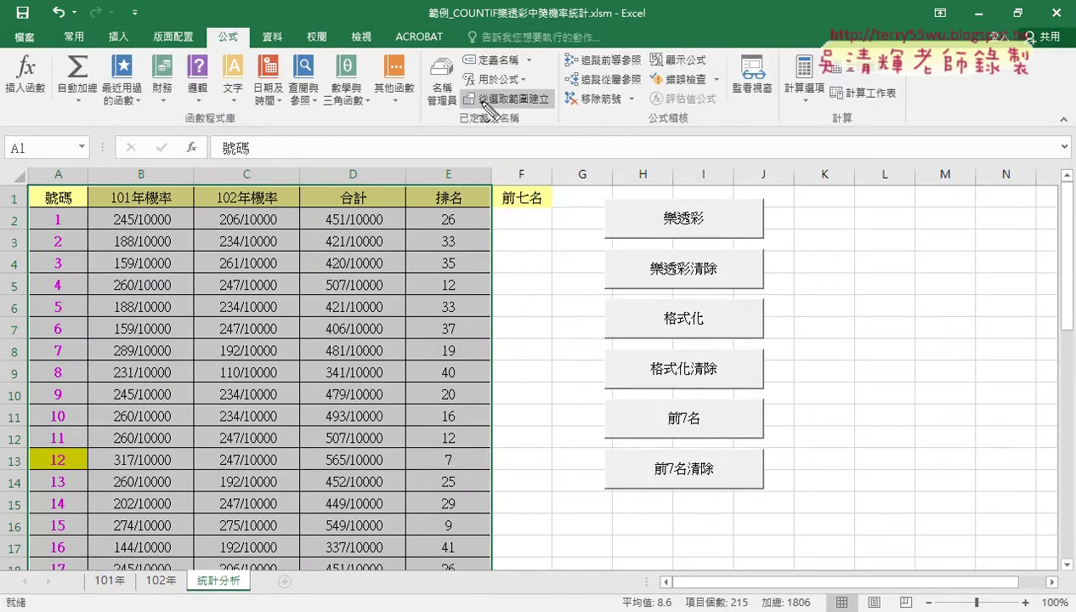
pyautogui.moveTo(548, 108)
pyautogui.mouseDown()
pyautogui.moveTo(459, 116)
pyautogui.moveTo(551, 109)
pyautogui.mouseUp()
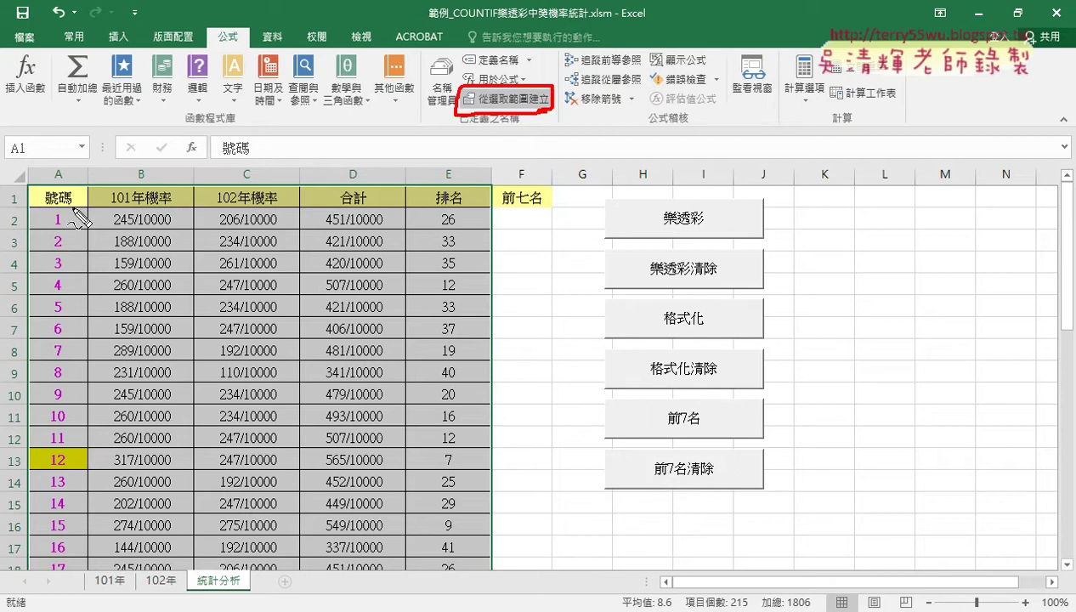
pyautogui.moveTo(73, 207)
pyautogui.mouseDown()
pyautogui.moveTo(54, 194)
pyautogui.moveTo(74, 212)
pyautogui.mouseUp()
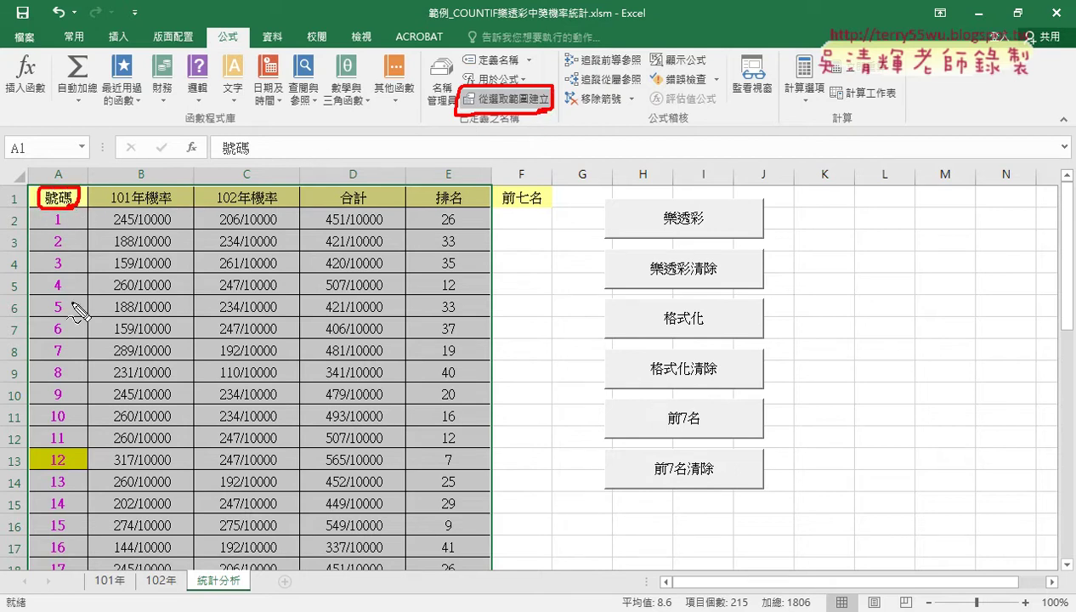
pyautogui.press('Escape')
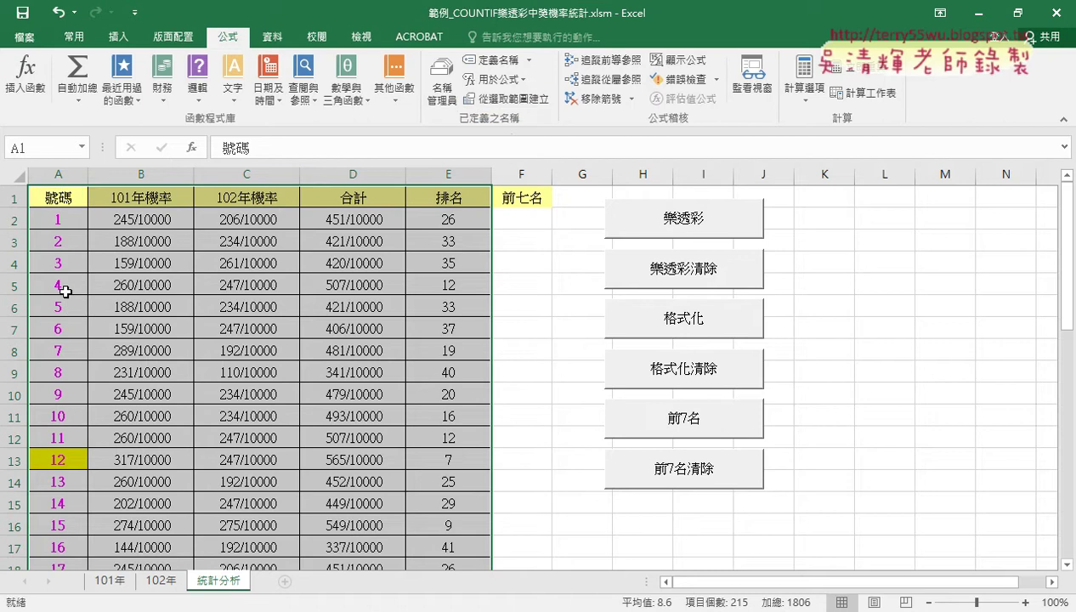
pyautogui.click(508, 99)
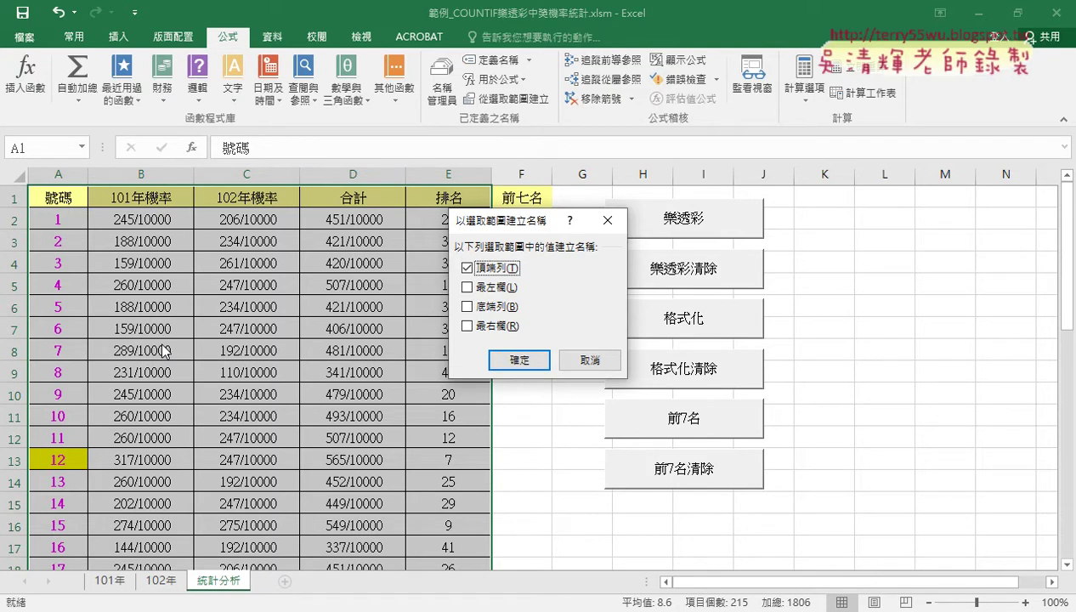
pyautogui.click(567, 357)
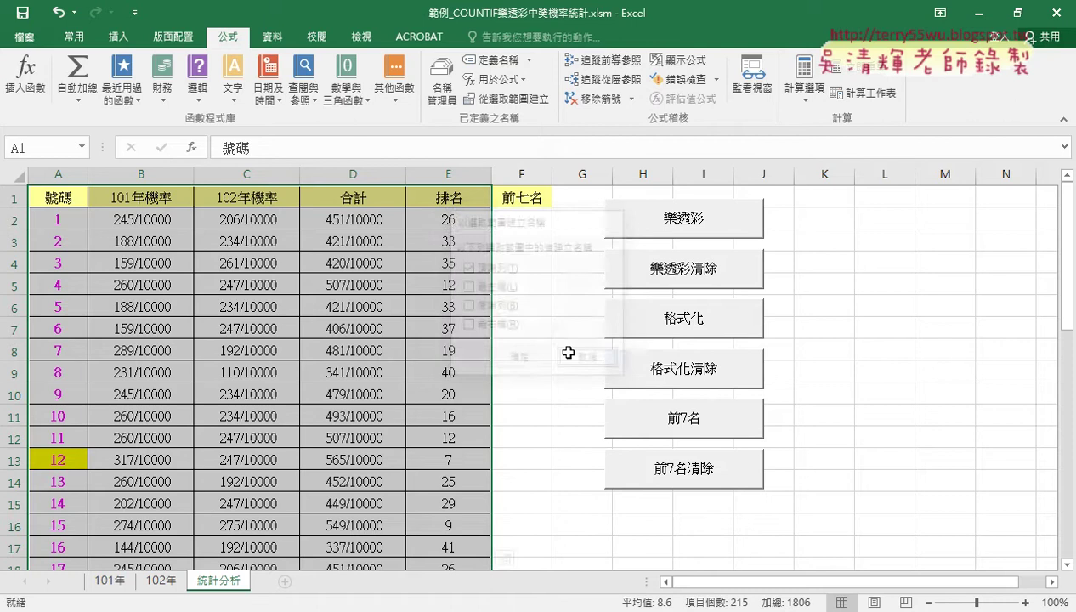
# Check the 號碼 name on column A, inspect E6's rank formula, and run 樂透彩清除.
pyautogui.click(61, 214)
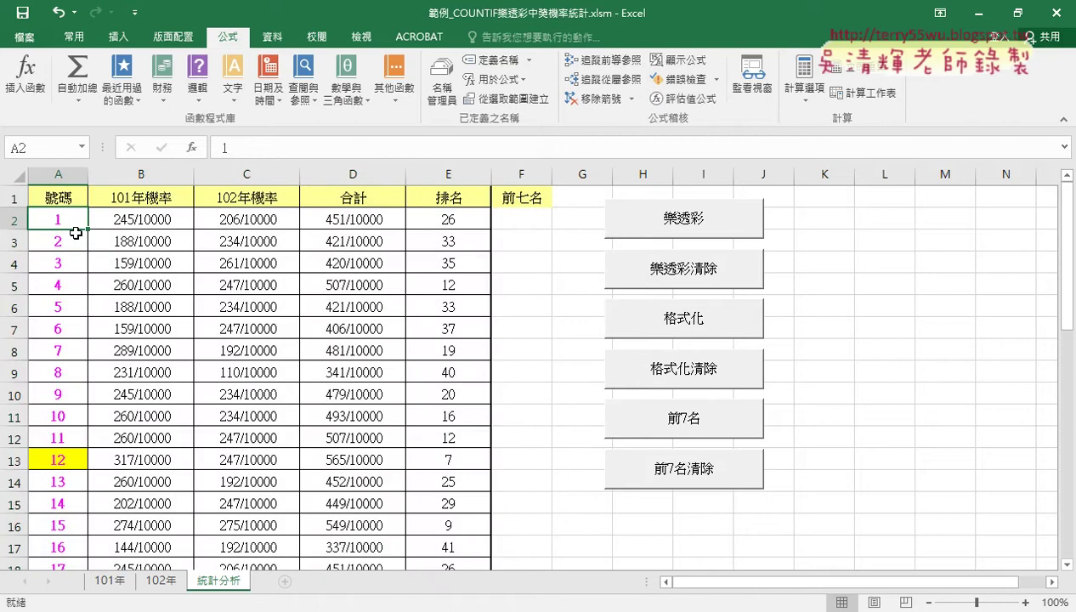
pyautogui.hotkey('ctrl', 'shift', 'Down')
pyautogui.scroll(4, 72, 233)
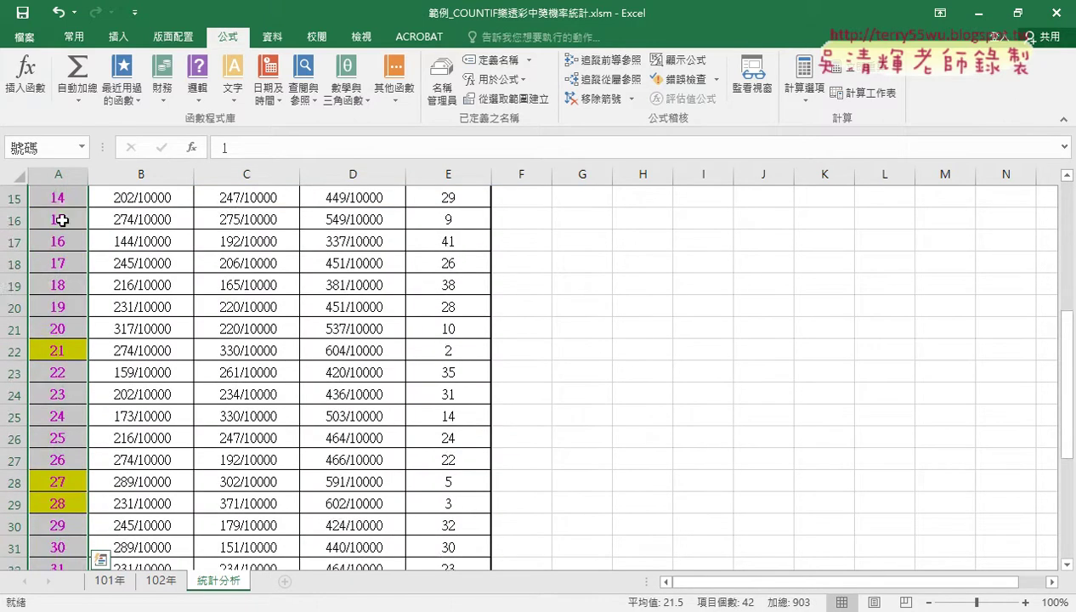
pyautogui.scroll(5, 73, 233)
pyautogui.click(50, 144)
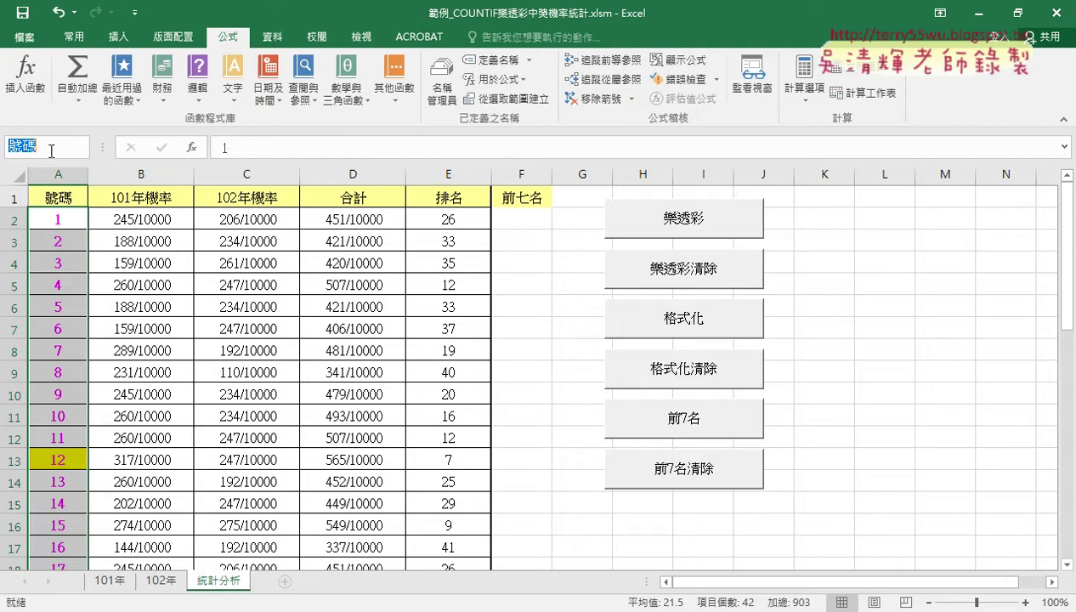
pyautogui.click(408, 304)
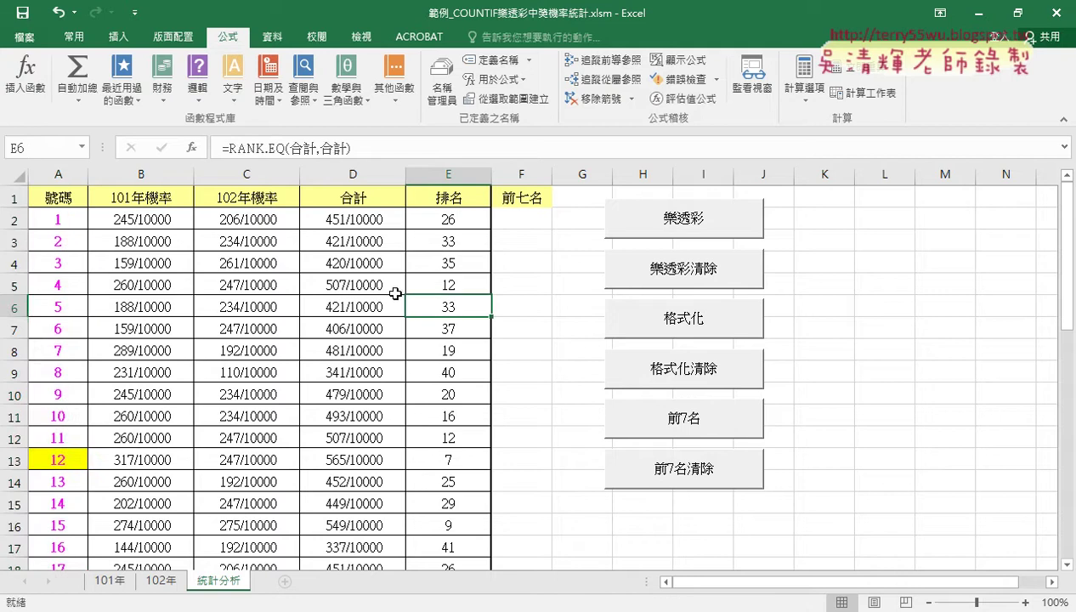
pyautogui.click(691, 278)
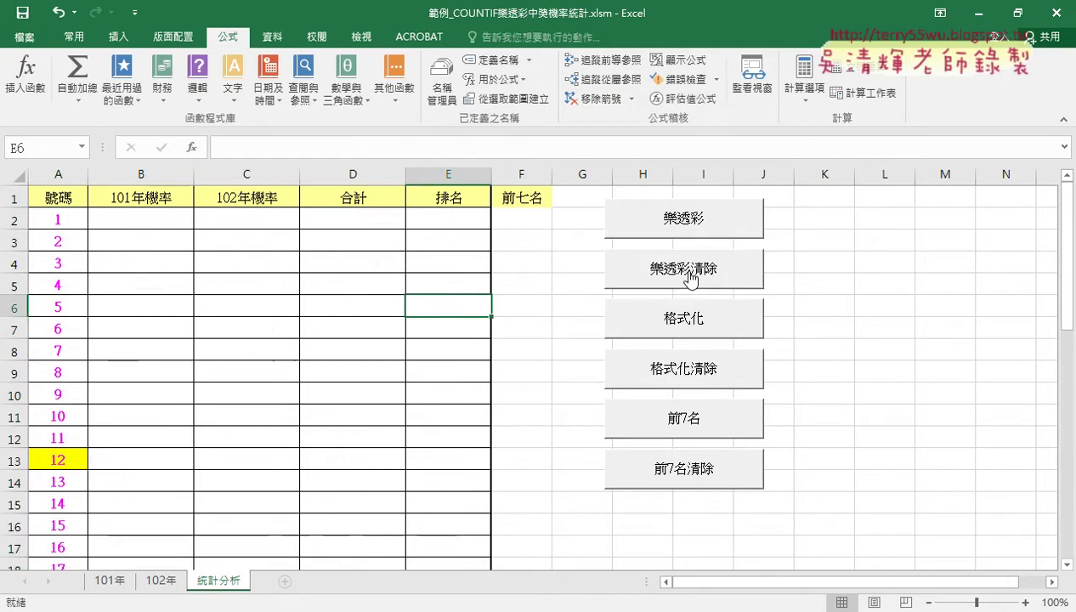
# Open the clearing button's assigned macro code in the VBA editor.
pyautogui.keyDown('ctrl'); pyautogui.click(677, 265); pyautogui.keyUp('ctrl')
pyautogui.rightClick(677, 265)
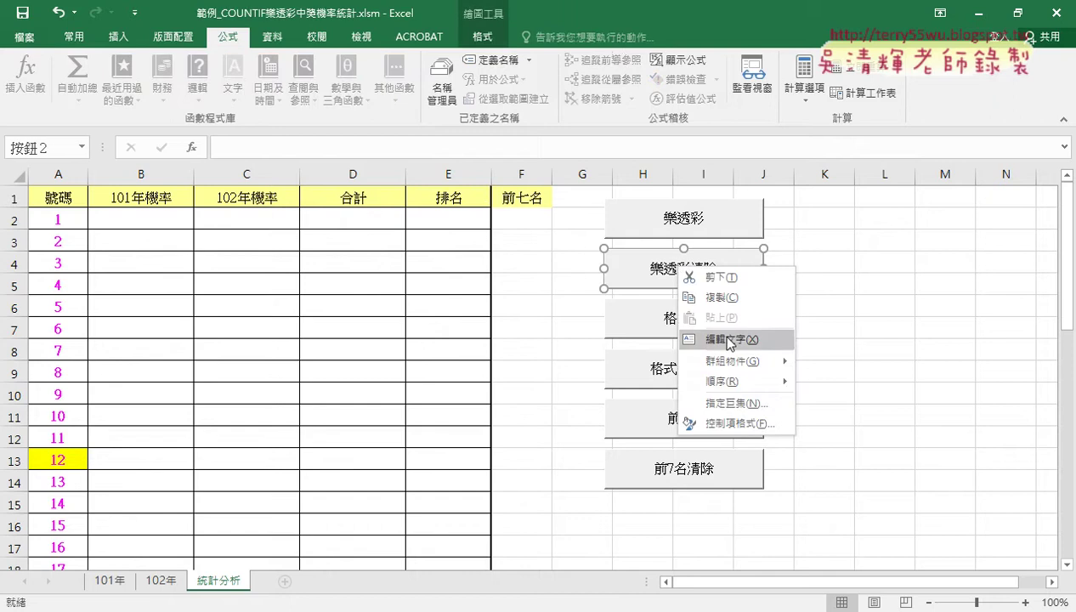
pyautogui.click(728, 401)
pyautogui.click(860, 270)
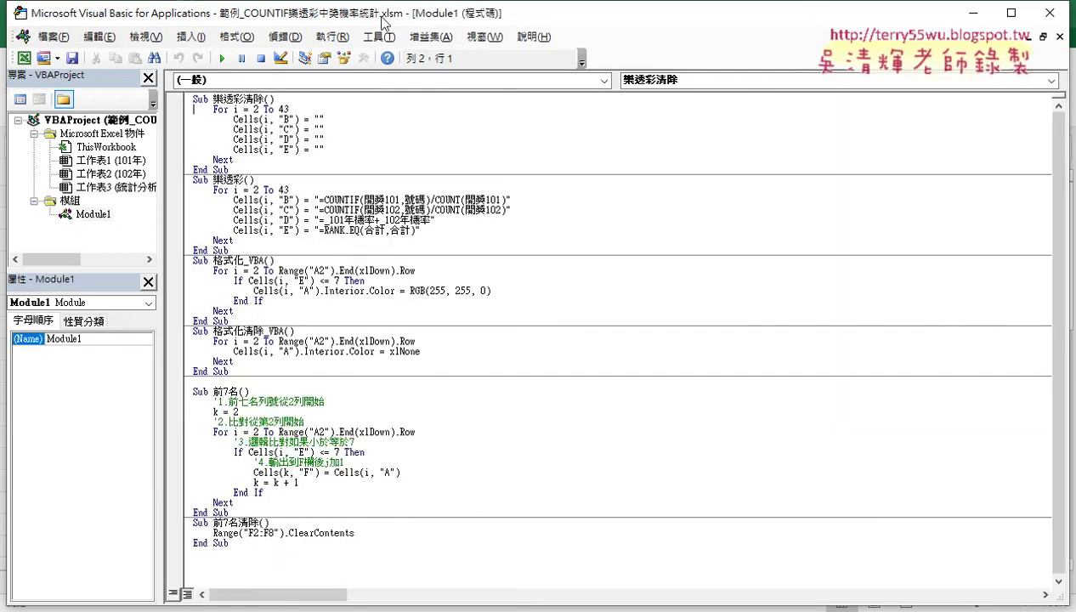
# Set the VBA editor's code font size to 12 under Editor Format.
pyautogui.doubleClick(379, 10)
pyautogui.click(585, 89)
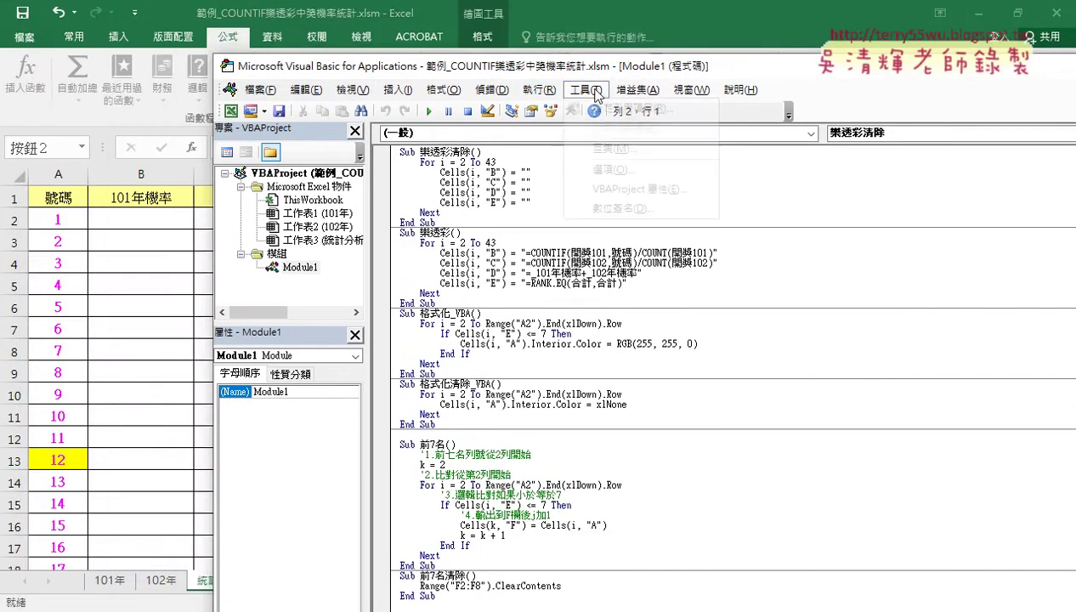
pyautogui.click(617, 175)
pyautogui.click(445, 153)
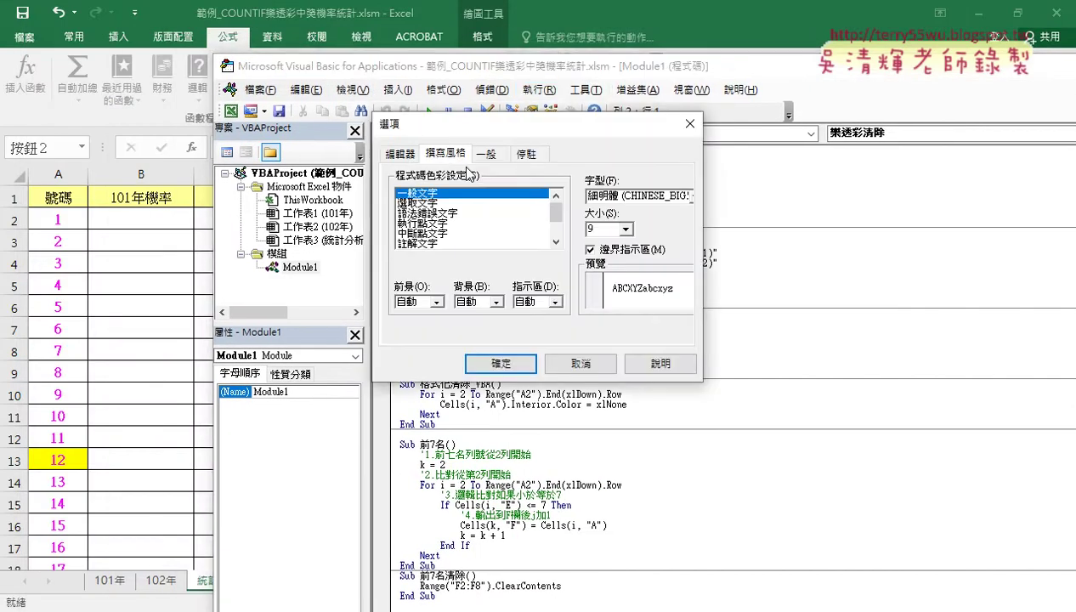
pyautogui.click(625, 229)
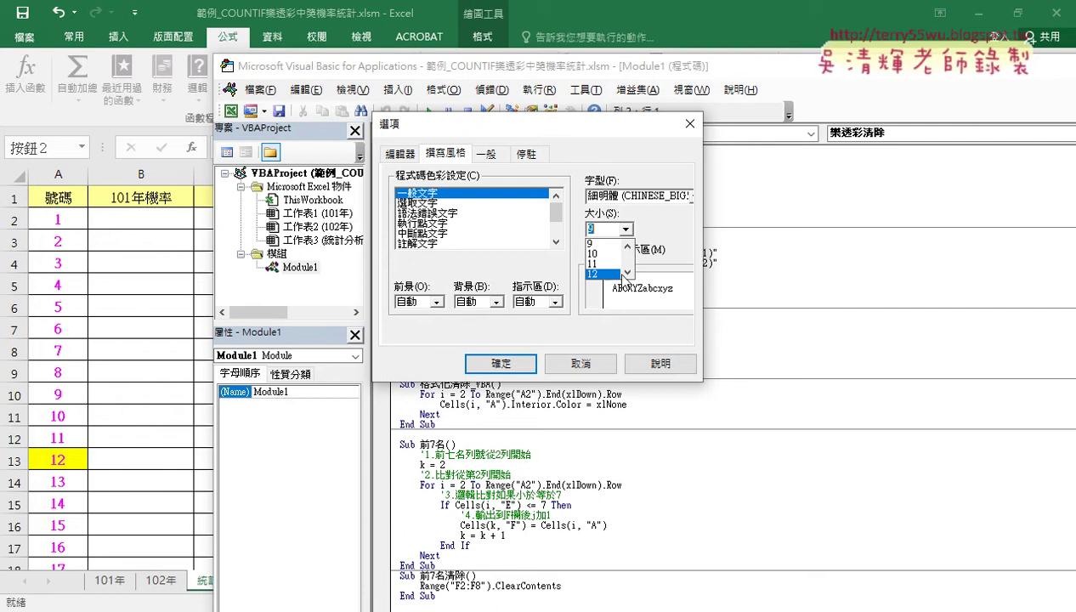
pyautogui.click(600, 276)
pyautogui.click(502, 363)
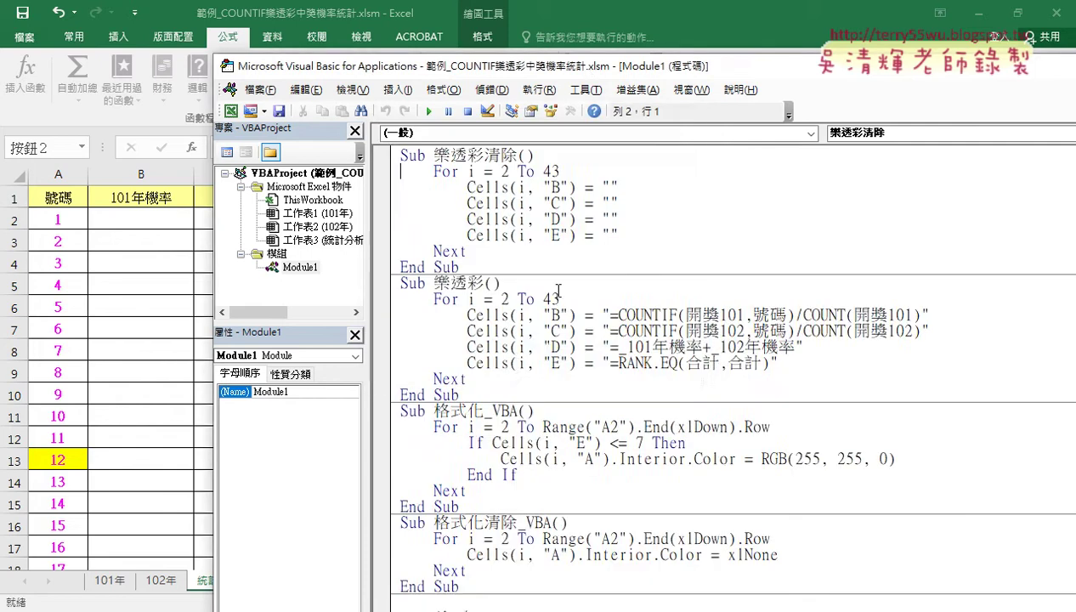
pyautogui.moveTo(583, 71); pyautogui.dragTo(758, 302)
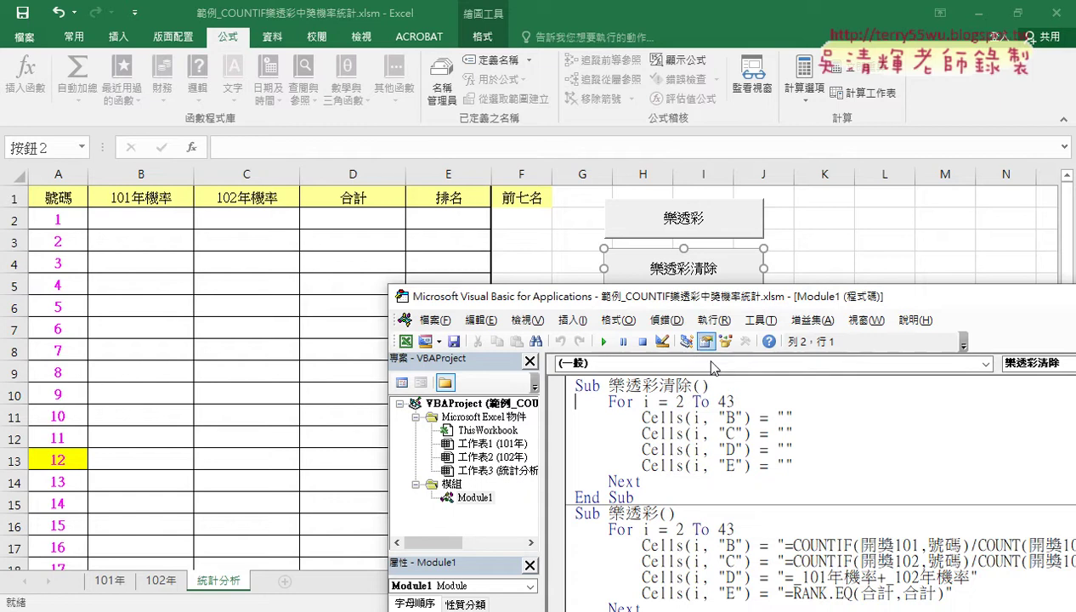
pyautogui.click(808, 480)
pyautogui.moveTo(609, 403); pyautogui.dragTo(751, 406)
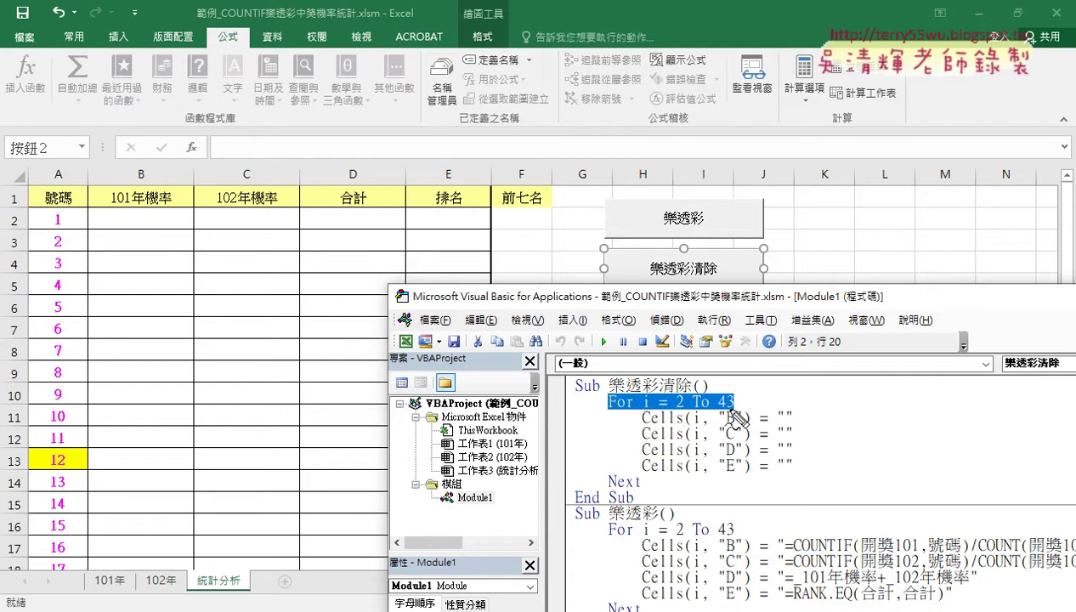
pyautogui.moveTo(718, 422)
pyautogui.mouseDown()
pyautogui.moveTo(737, 420)
pyautogui.moveTo(748, 440)
pyautogui.moveTo(737, 470)
pyautogui.mouseUp()
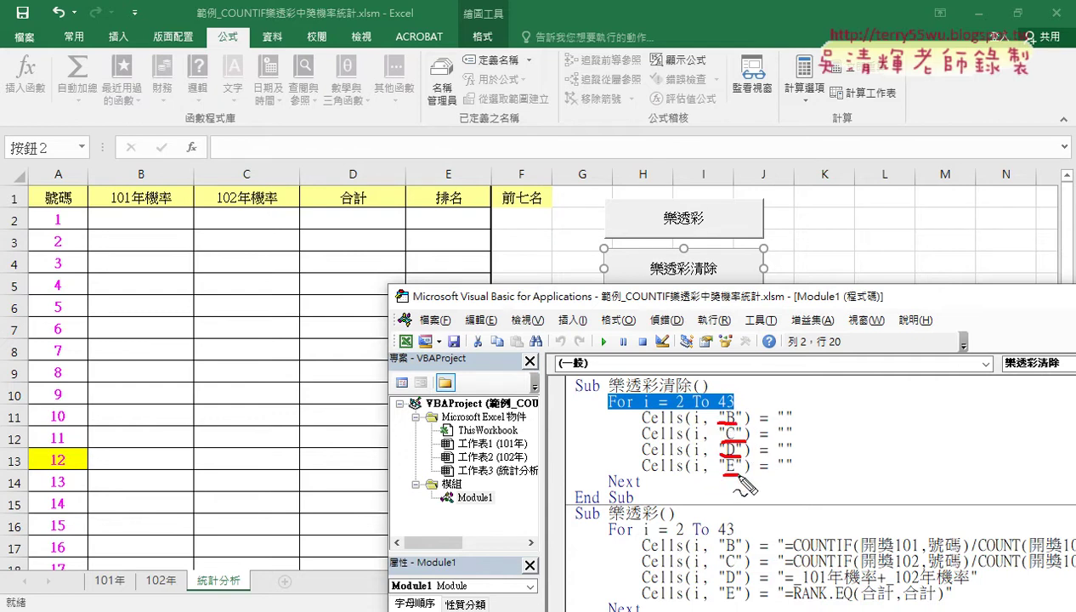
pyautogui.moveTo(777, 421)
pyautogui.mouseDown()
pyautogui.moveTo(791, 420)
pyautogui.moveTo(793, 467)
pyautogui.mouseUp()
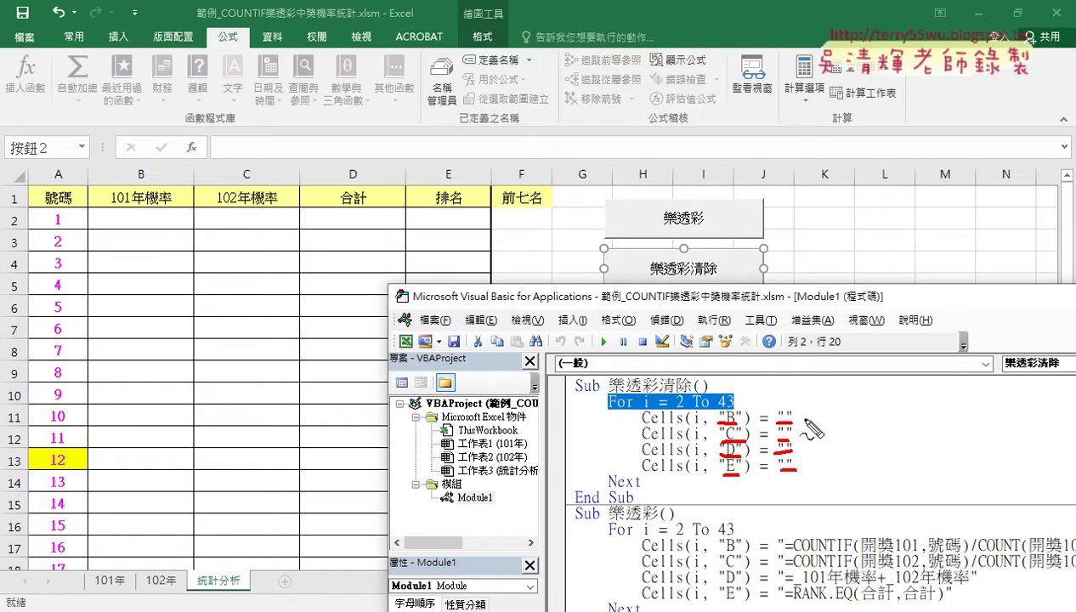
pyautogui.moveTo(91, 206); pyautogui.dragTo(136, 420)
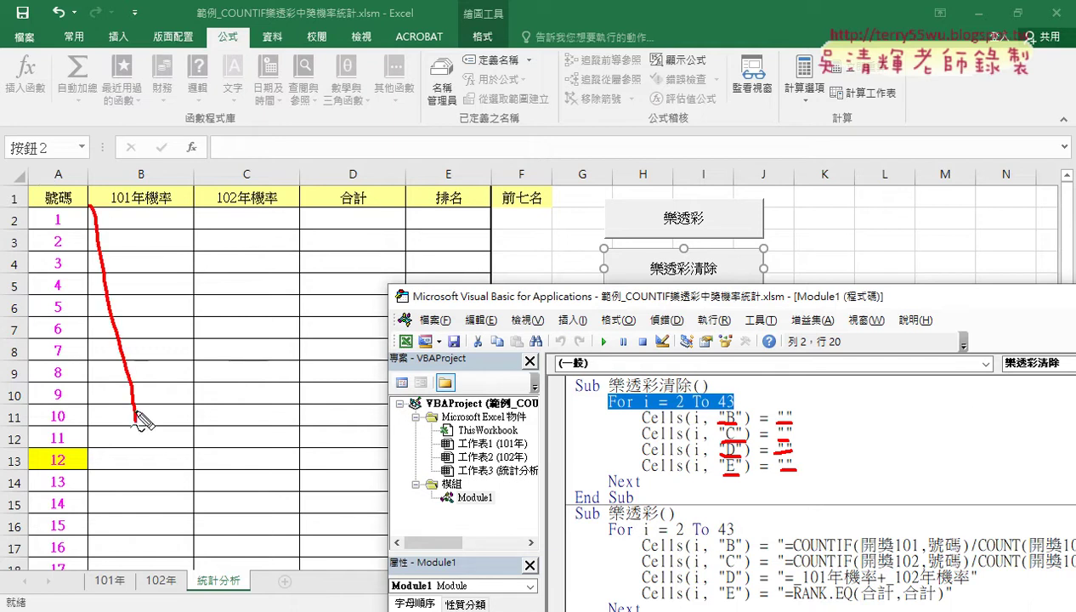
pyautogui.moveTo(148, 239)
pyautogui.mouseDown()
pyautogui.moveTo(360, 255)
pyautogui.moveTo(384, 392)
pyautogui.mouseUp()
pyautogui.moveTo(317, 289); pyautogui.dragTo(256, 371)
pyautogui.moveTo(257, 297); pyautogui.dragTo(351, 368)
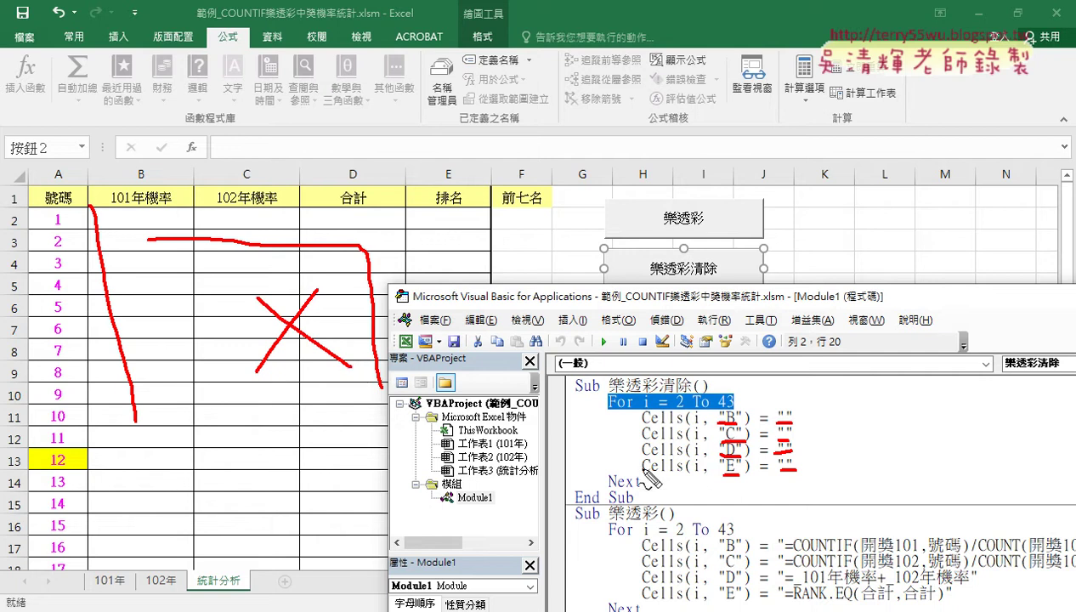
pyautogui.moveTo(655, 491); pyautogui.dragTo(736, 486)
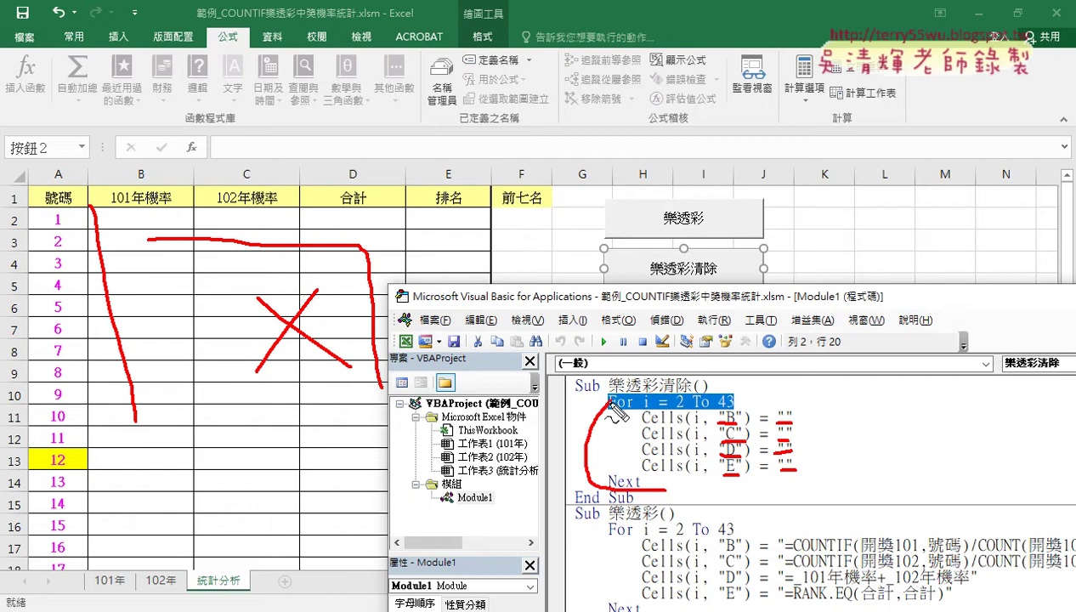
pyautogui.moveTo(668, 490); pyautogui.dragTo(702, 518)
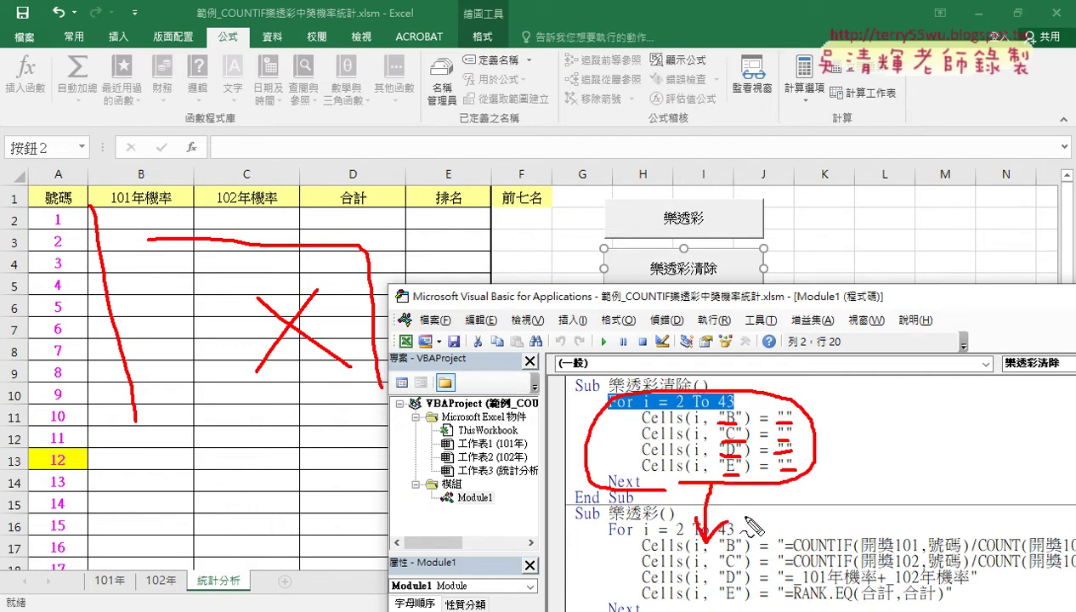
pyautogui.press('Escape')
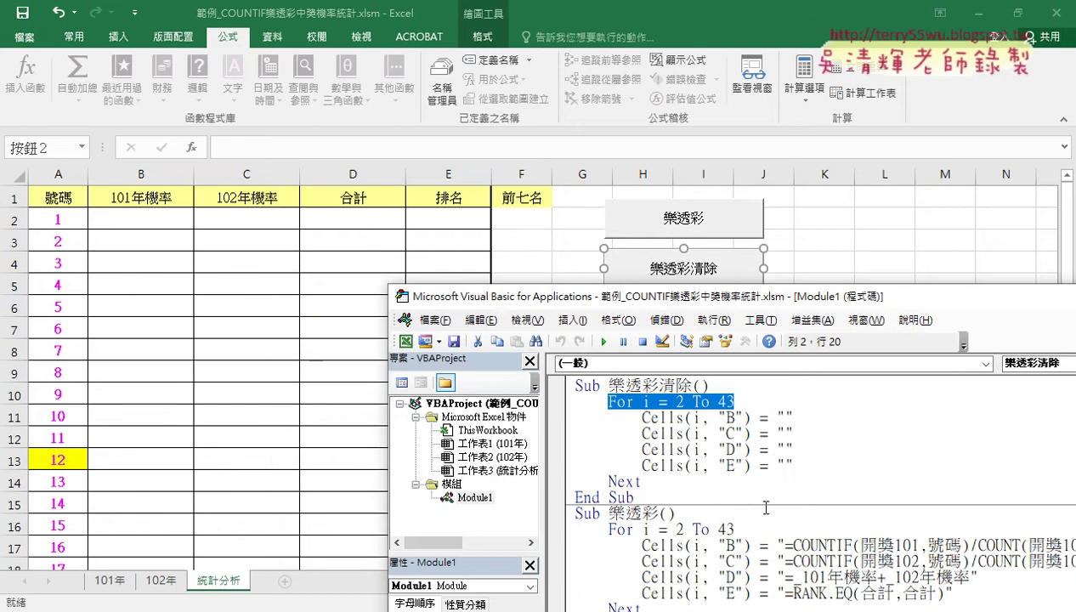
pyautogui.scroll(-1, 766, 507)
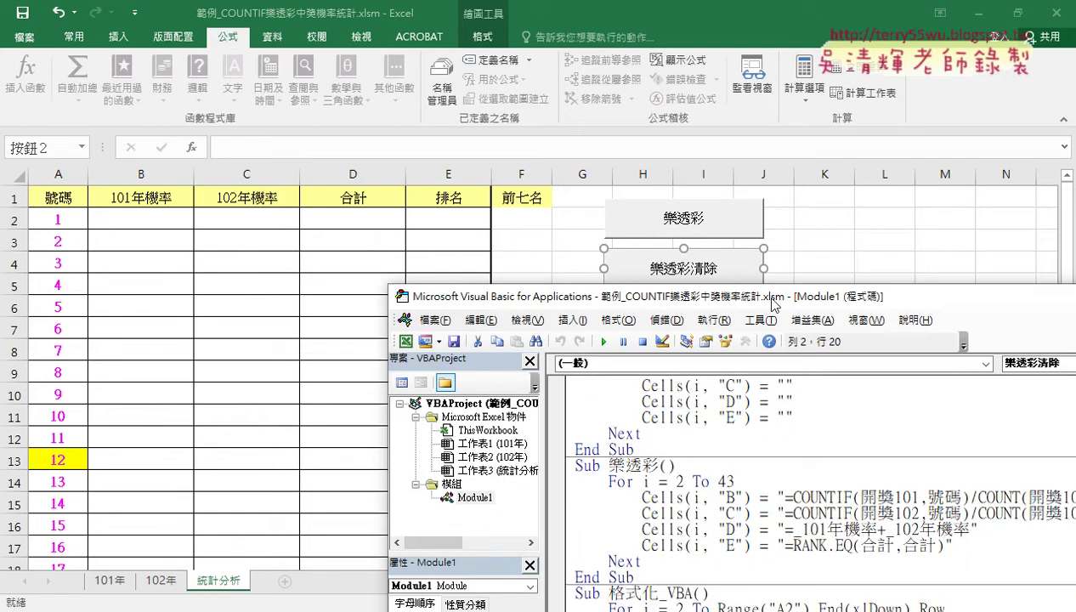
# Run the 樂透彩 macro from the VBA editor to fill columns B–E.
pyautogui.moveTo(774, 304); pyautogui.dragTo(789, 258)
pyautogui.click(817, 474)
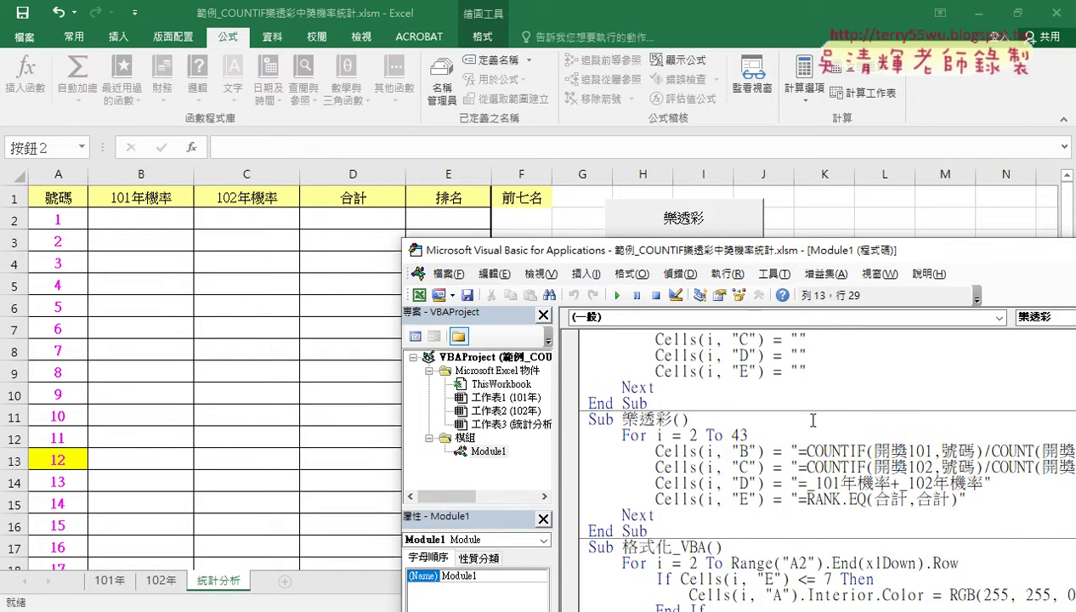
pyautogui.click(617, 295)
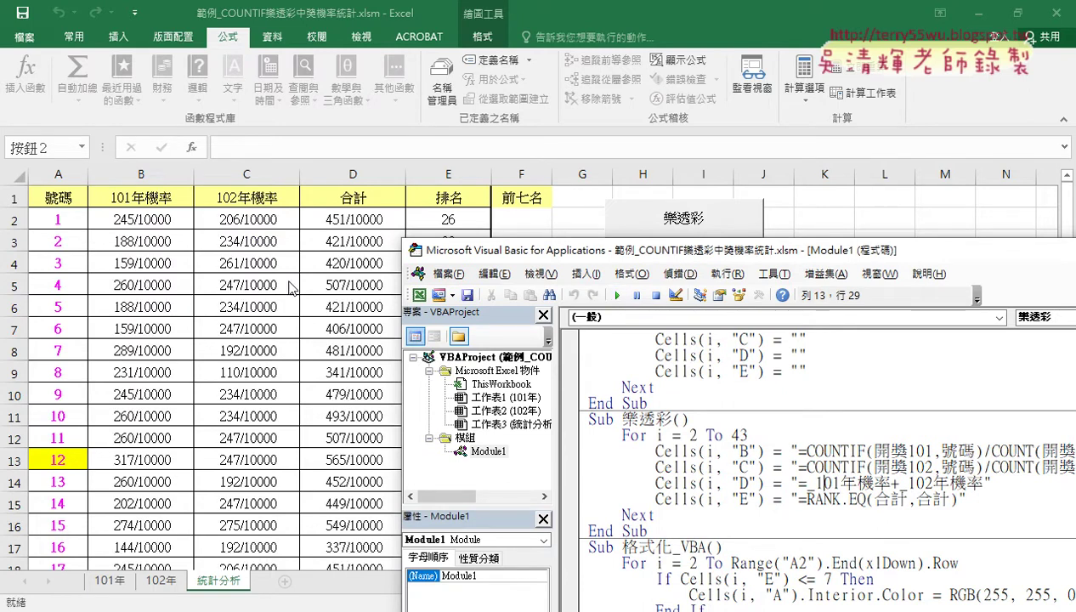
# Highlight the loop lines of the clearing and 樂透彩 macros in the code.
pyautogui.moveTo(726, 251); pyautogui.dragTo(556, 237)
pyautogui.scroll(1, 606, 342)
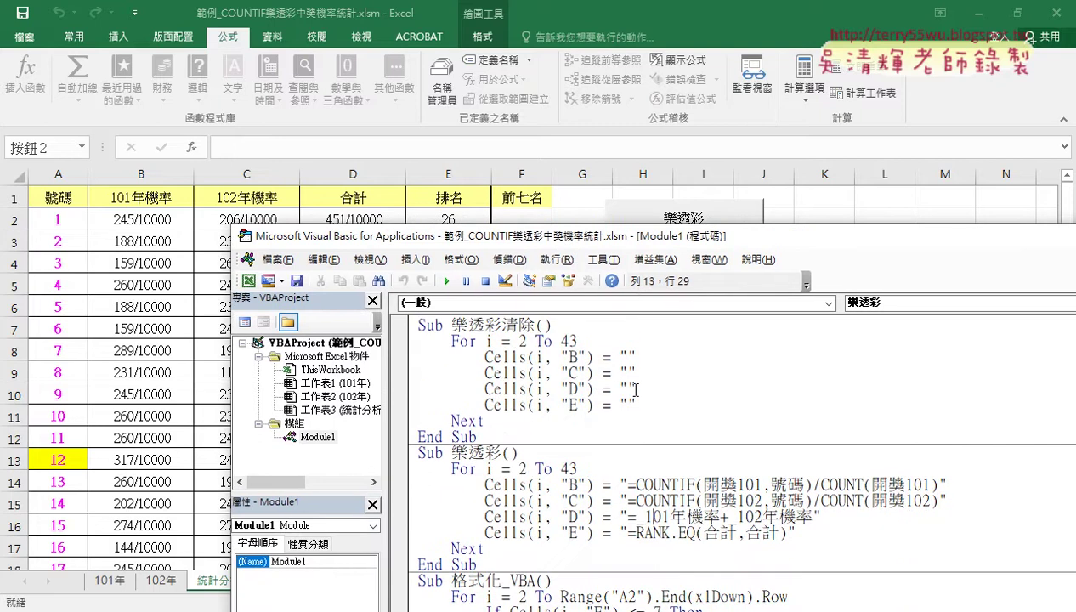
pyautogui.moveTo(502, 425)
pyautogui.mouseDown()
pyautogui.moveTo(414, 388)
pyautogui.moveTo(408, 340)
pyautogui.mouseUp()
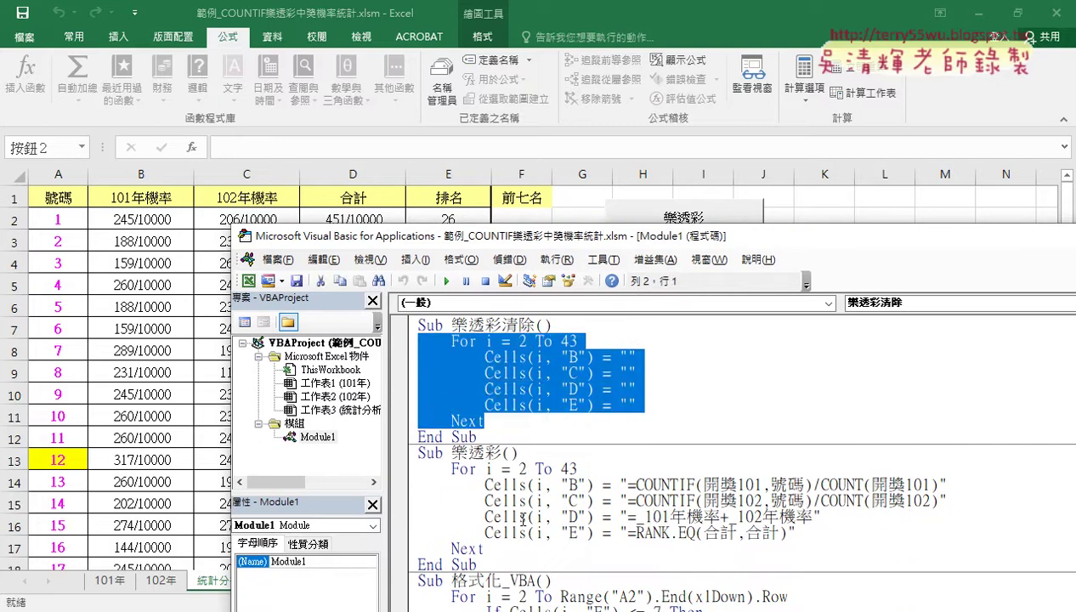
pyautogui.scroll(-2, 522, 517)
pyautogui.moveTo(500, 451)
pyautogui.mouseDown()
pyautogui.moveTo(415, 408)
pyautogui.moveTo(404, 374)
pyautogui.mouseUp()
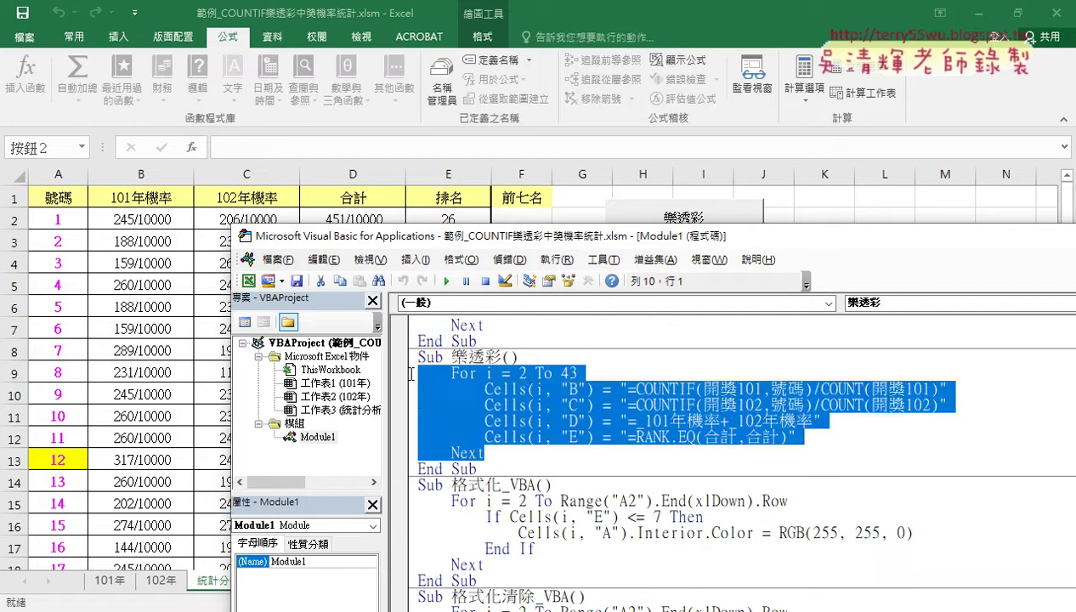
pyautogui.click(610, 388)
# Bring up B2's formula on the sheet alongside the VBA code window.
pyautogui.click(118, 214)
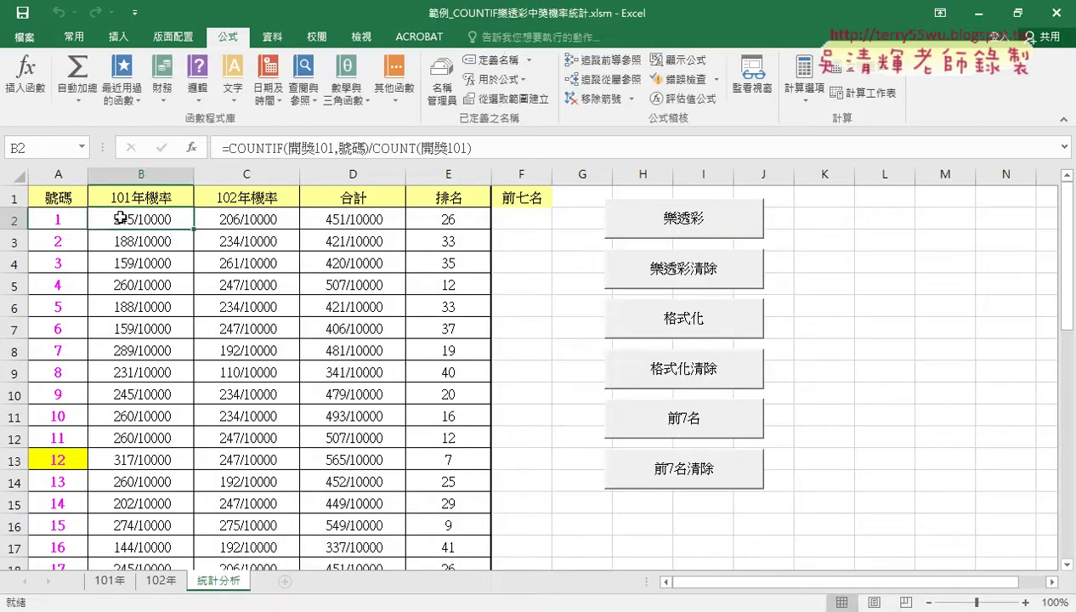
pyautogui.moveTo(221, 148); pyautogui.dragTo(409, 156)
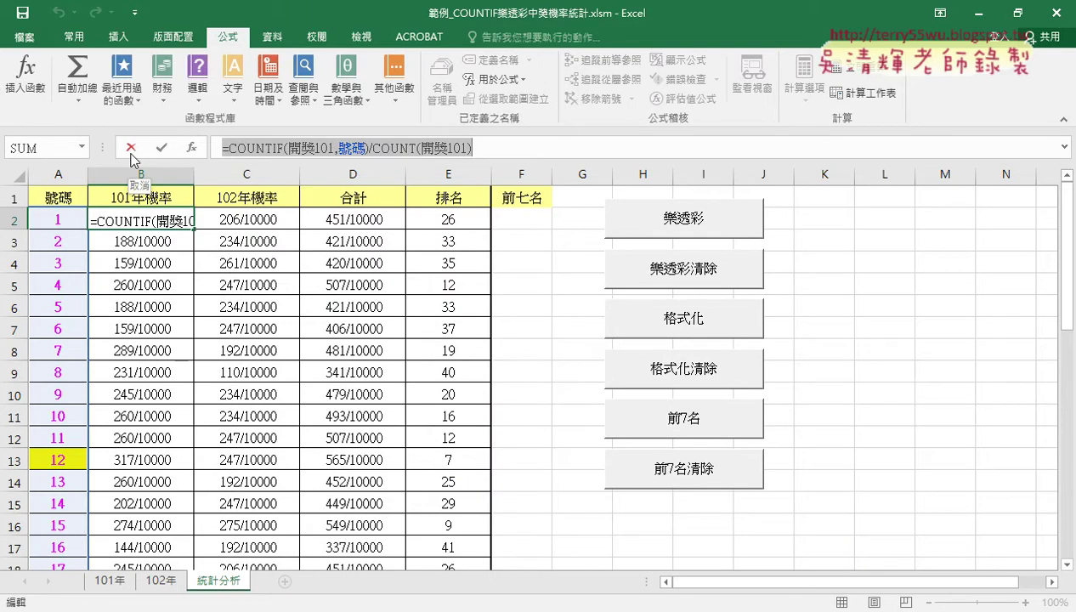
pyautogui.click(255, 611)
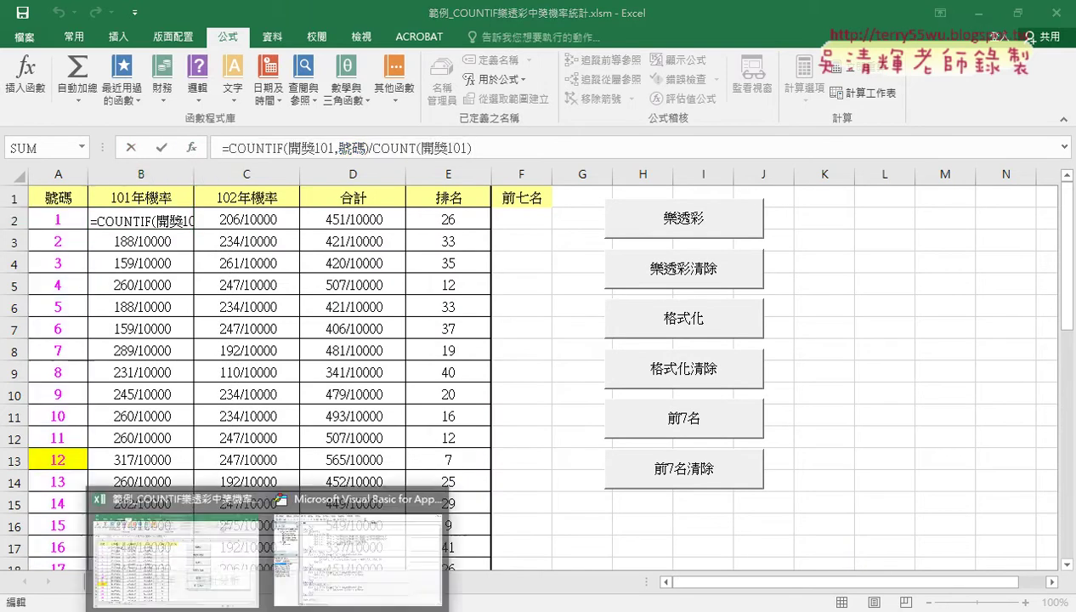
pyautogui.click(352, 552)
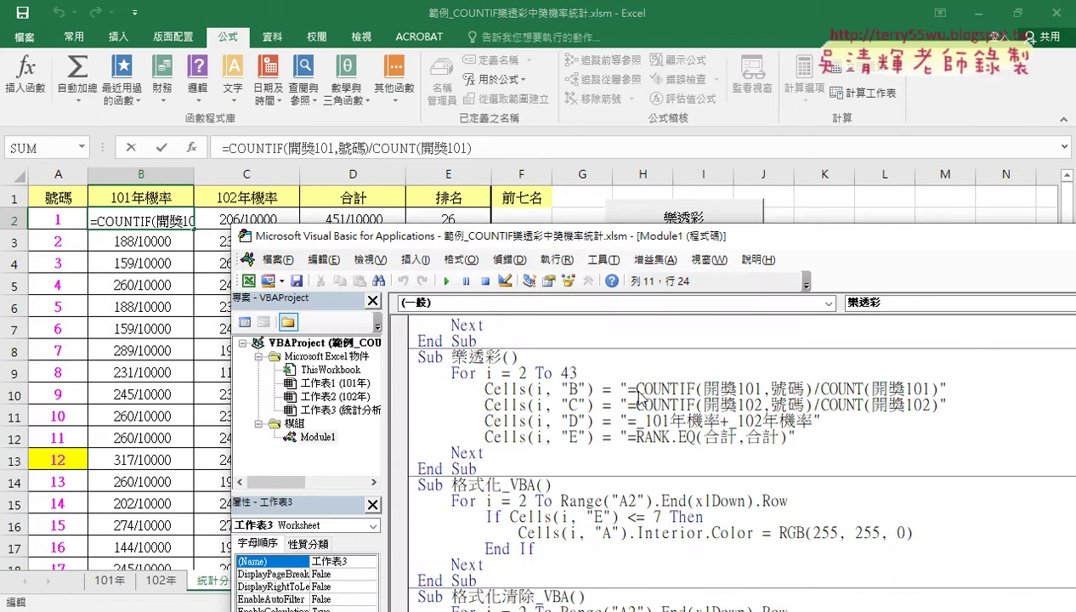
pyautogui.hotkey('alt', 'F11')
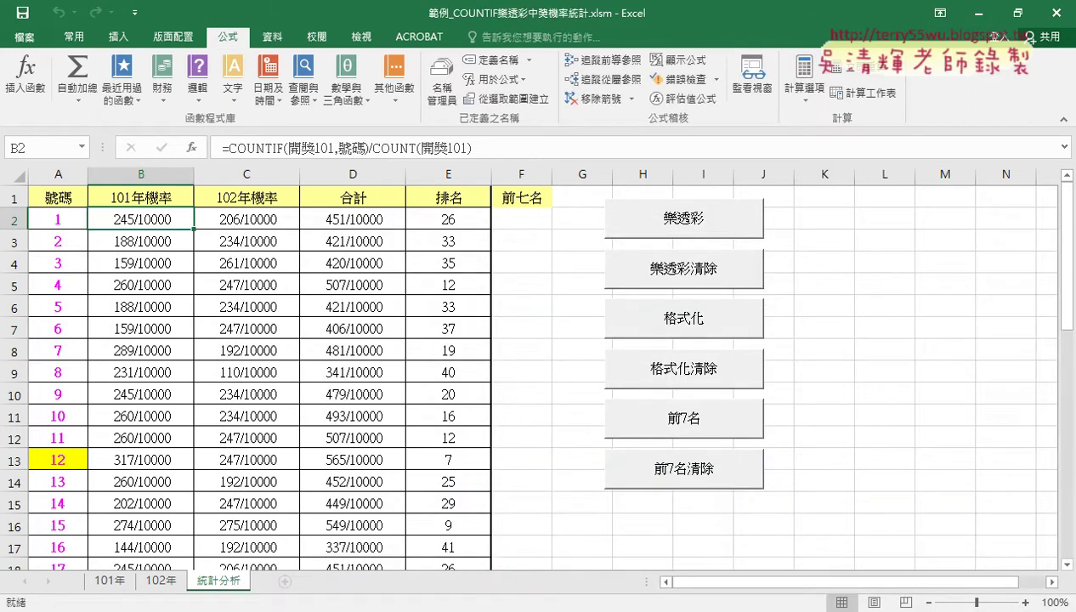
pyautogui.click(379, 569)
# Link B2's formula to the matching B-column formula string in the macro code.
pyautogui.moveTo(630, 389); pyautogui.dragTo(936, 388)
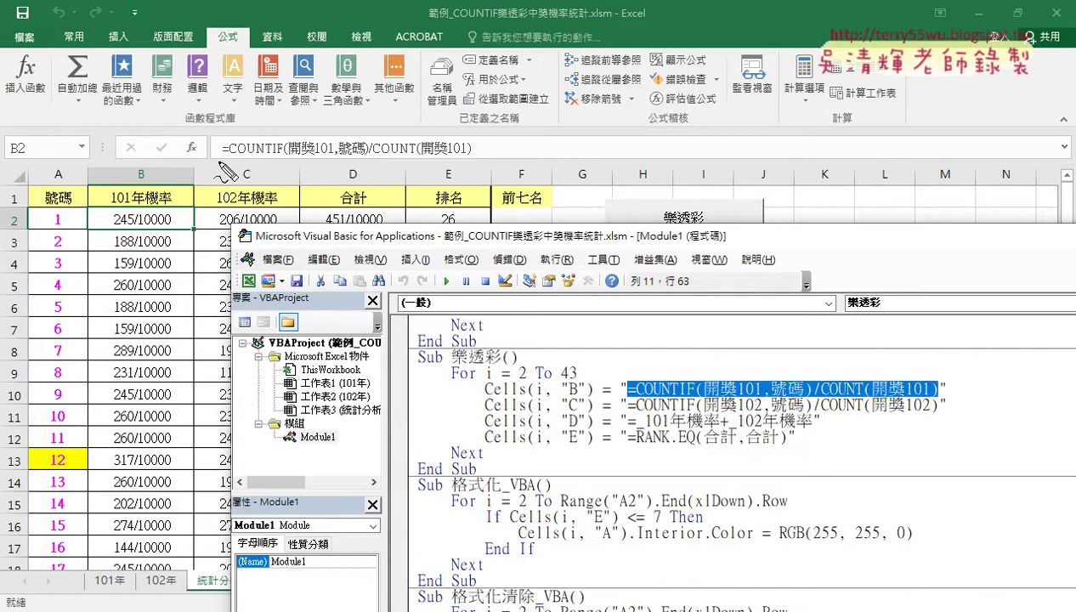
pyautogui.moveTo(221, 158)
pyautogui.mouseDown()
pyautogui.moveTo(489, 149)
pyautogui.moveTo(289, 128)
pyautogui.moveTo(208, 137)
pyautogui.moveTo(241, 174)
pyautogui.mouseUp()
pyautogui.moveTo(489, 149)
pyautogui.mouseDown()
pyautogui.moveTo(586, 154)
pyautogui.moveTo(715, 329)
pyautogui.moveTo(723, 376)
pyautogui.mouseUp()
pyautogui.moveTo(734, 339); pyautogui.dragTo(722, 376)
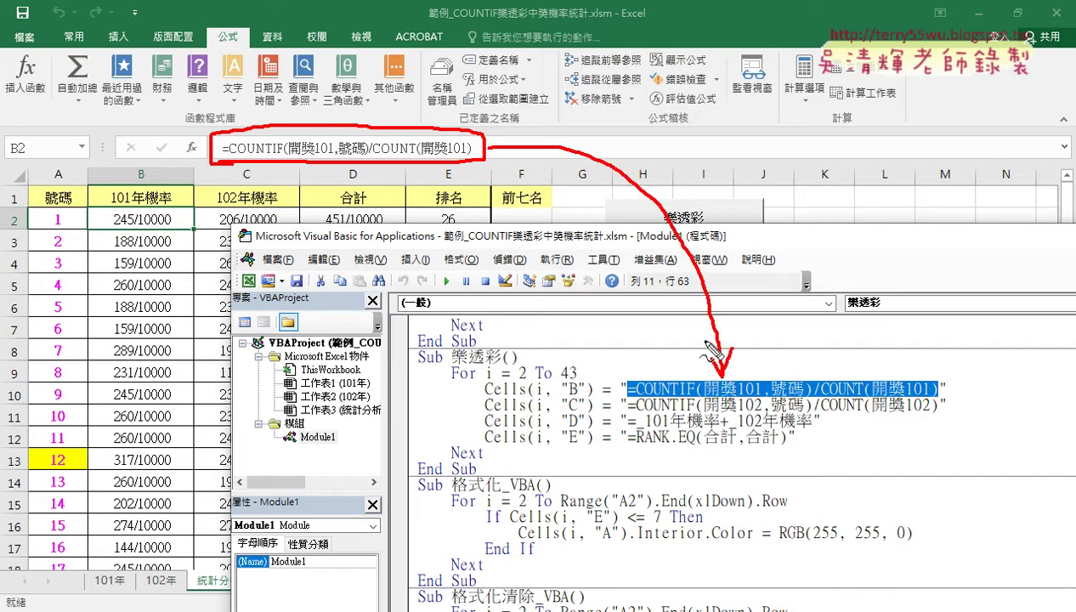
pyautogui.moveTo(613, 375)
pyautogui.mouseDown()
pyautogui.moveTo(613, 399)
pyautogui.moveTo(765, 372)
pyautogui.moveTo(952, 374)
pyautogui.moveTo(950, 398)
pyautogui.mouseUp()
pyautogui.moveTo(627, 372); pyautogui.dragTo(627, 398)
pyautogui.moveTo(627, 398); pyautogui.dragTo(948, 397)
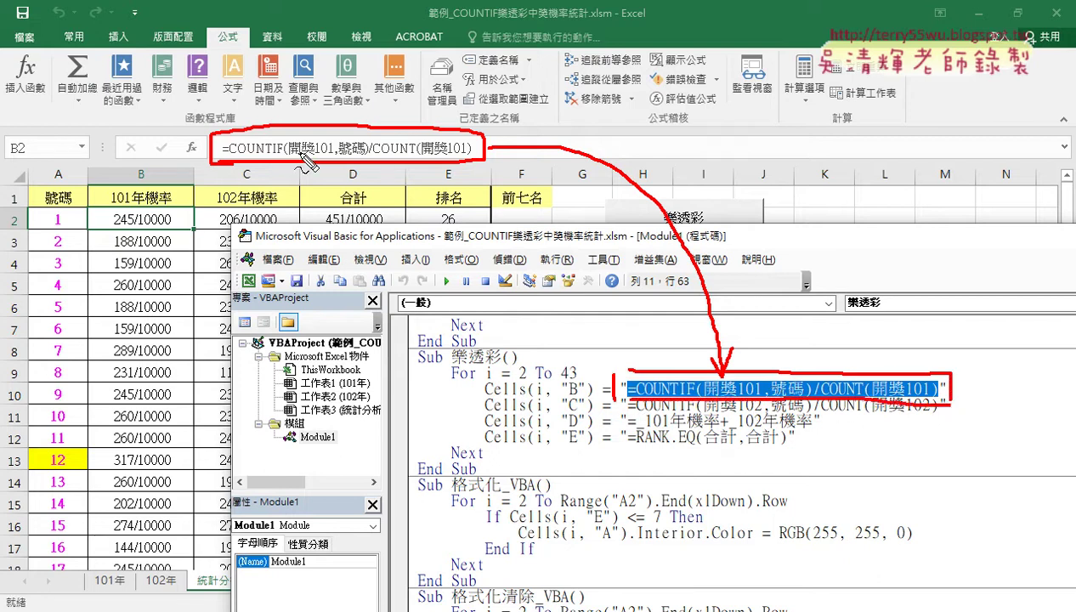
# Annotate 開獎101 and 號碼 in B2's formula, tying 號碼 to A1 and A2's value 1.
pyautogui.moveTo(296, 157); pyautogui.dragTo(323, 157)
pyautogui.moveTo(339, 155); pyautogui.dragTo(365, 155)
pyautogui.moveTo(328, 102)
pyautogui.mouseDown()
pyautogui.moveTo(353, 100)
pyautogui.moveTo(350, 83)
pyautogui.moveTo(401, 97)
pyautogui.mouseUp()
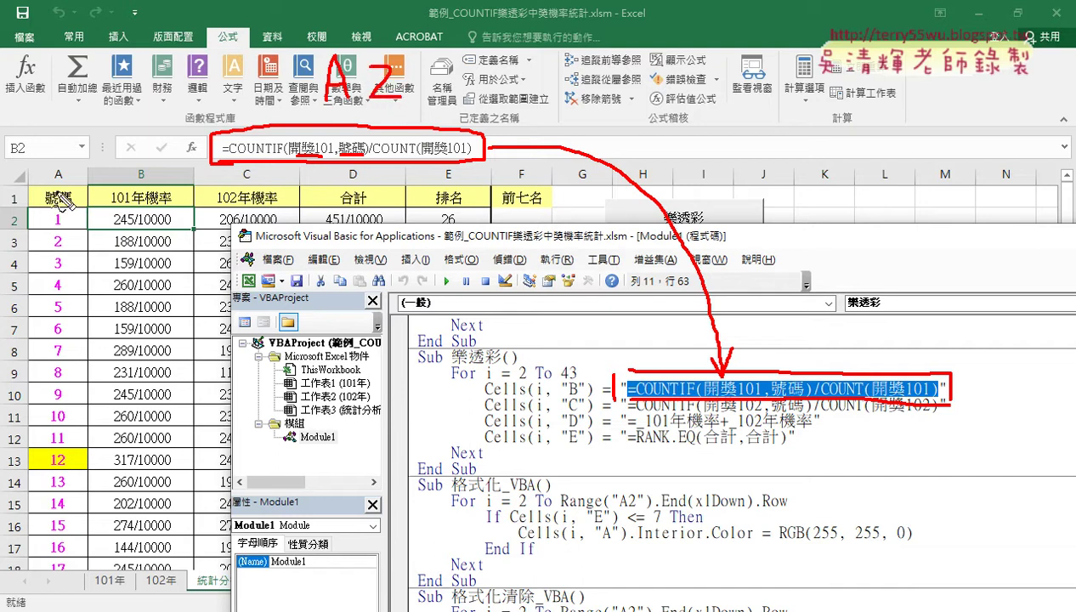
pyautogui.moveTo(72, 194); pyautogui.dragTo(74, 209)
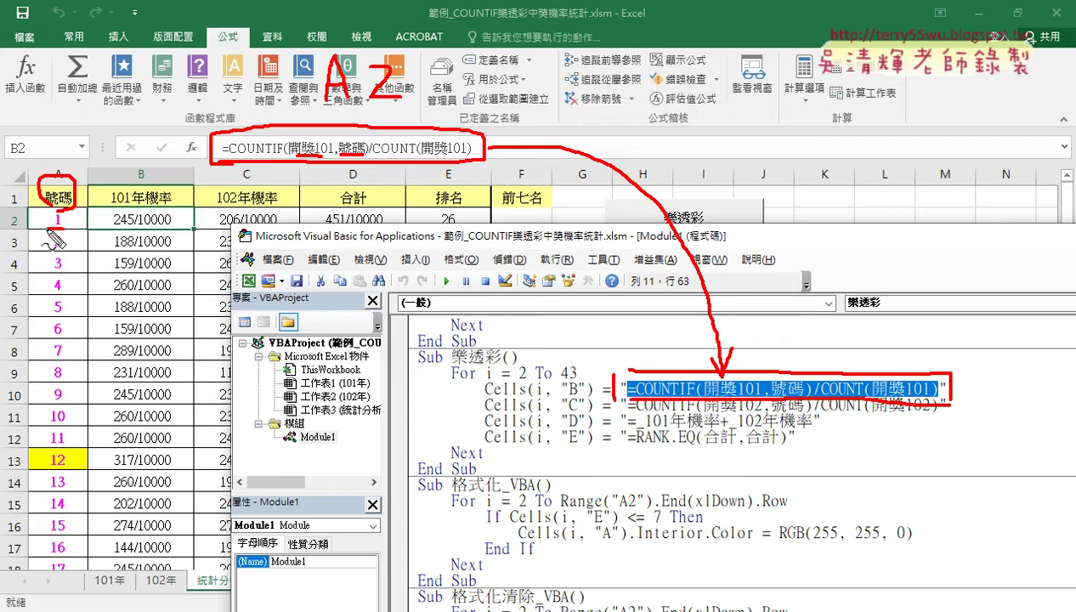
pyautogui.moveTo(61, 208); pyautogui.dragTo(68, 213)
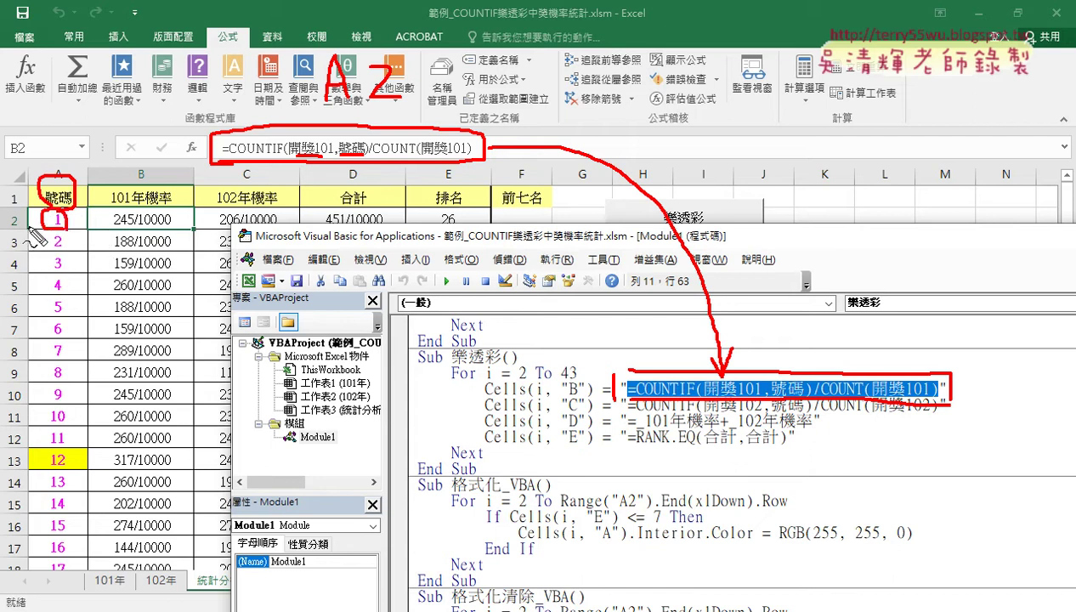
pyautogui.moveTo(128, 218); pyautogui.dragTo(343, 164)
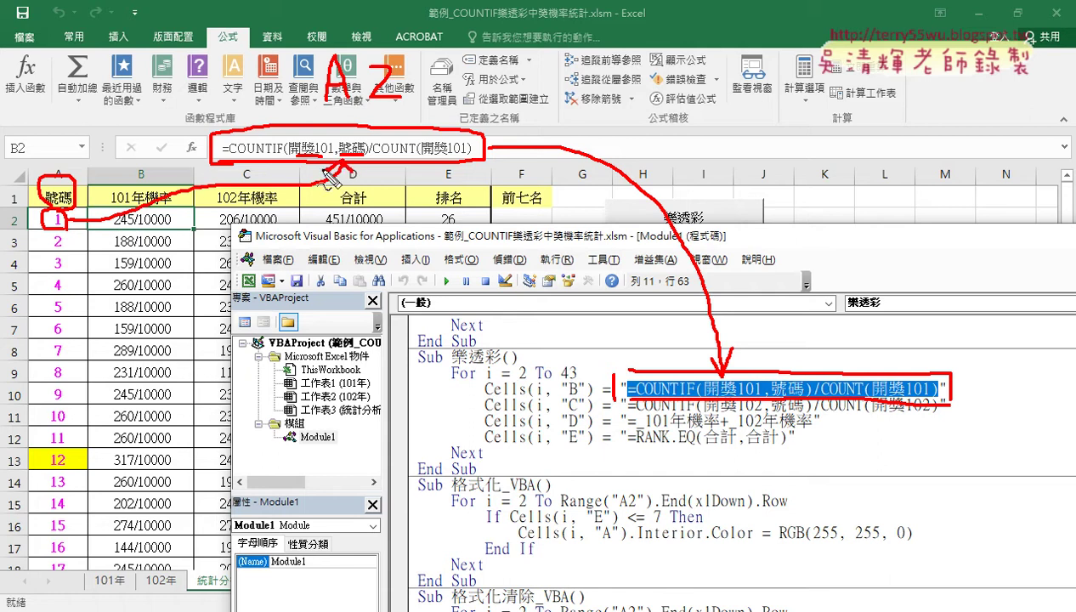
pyautogui.moveTo(355, 91); pyautogui.dragTo(393, 107)
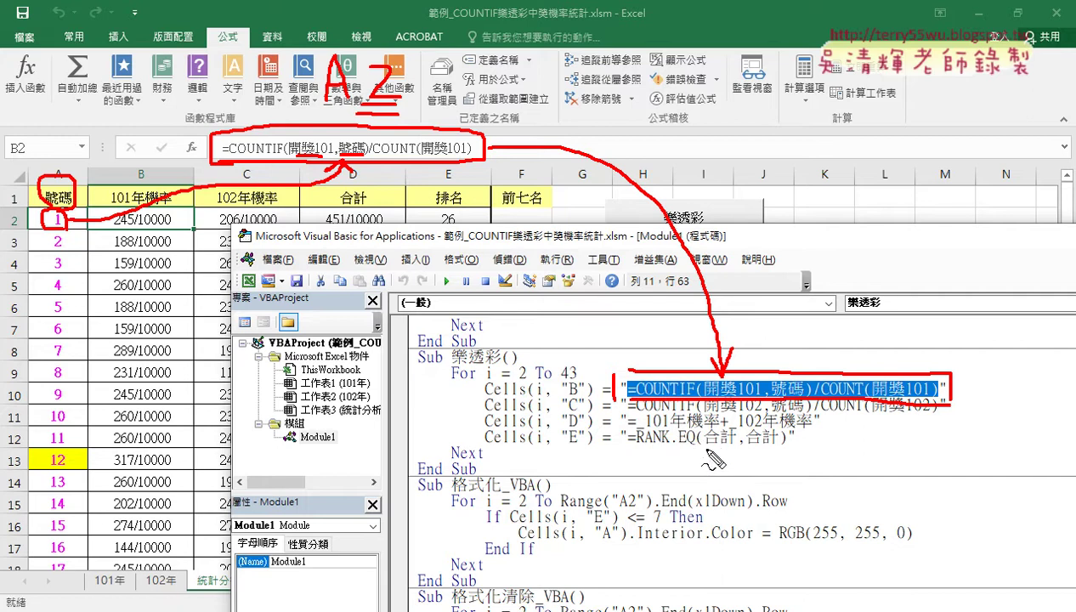
# Clear the ink, close the VBA editor, and run 樂透彩清除 to empty columns B–E.
pyautogui.moveTo(514, 364); pyautogui.dragTo(452, 363)
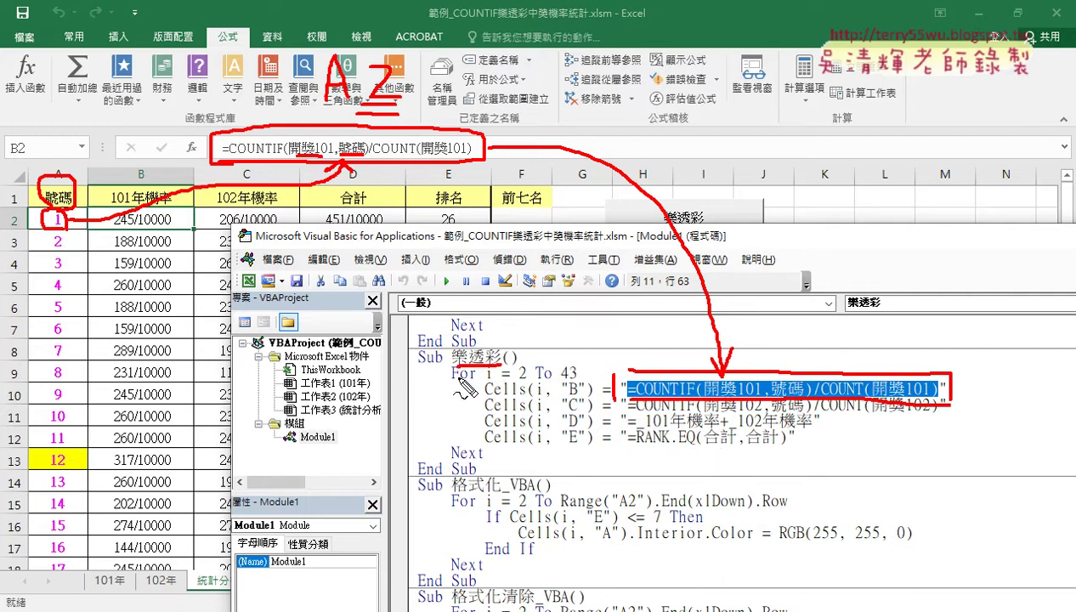
pyautogui.press('Escape')
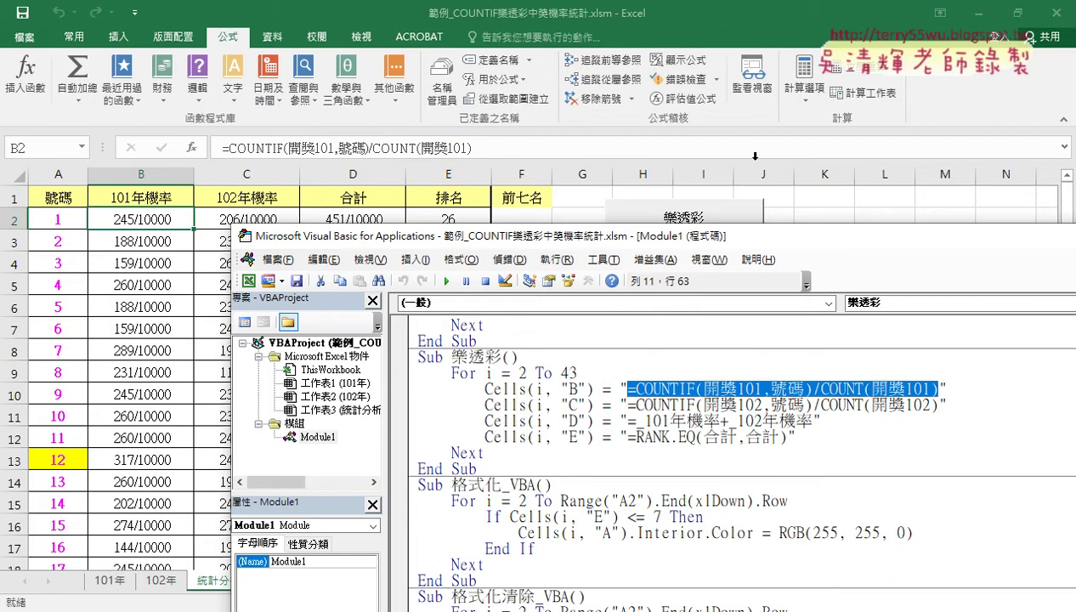
pyautogui.click(837, 200)
pyautogui.click(702, 270)
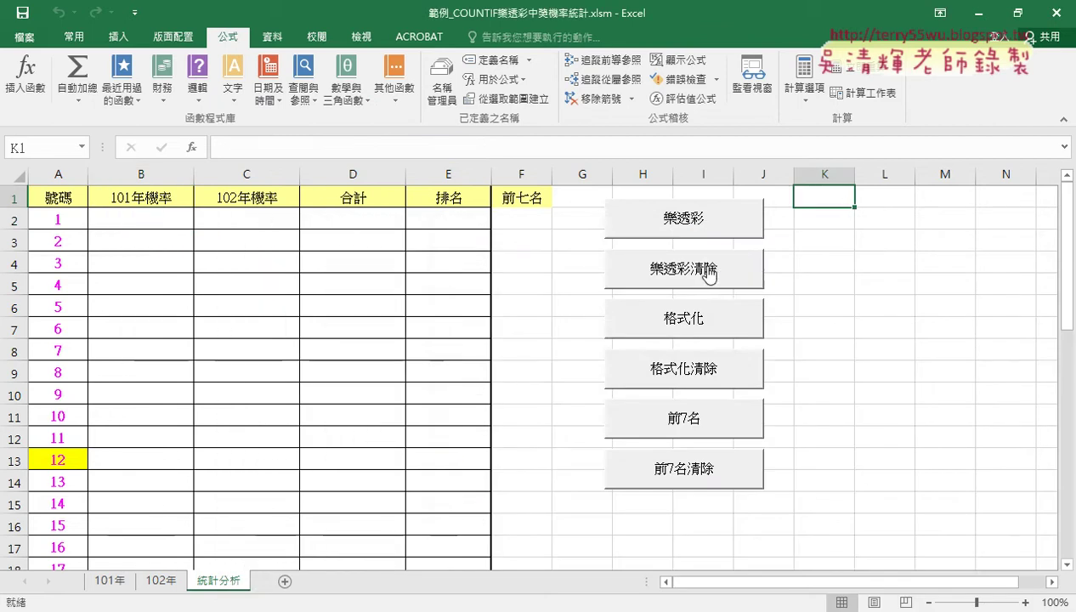
# Run 樂透彩 to refill columns B–E, clear number 12's yellow with 格式化清除, select column E.
pyautogui.click(683, 223)
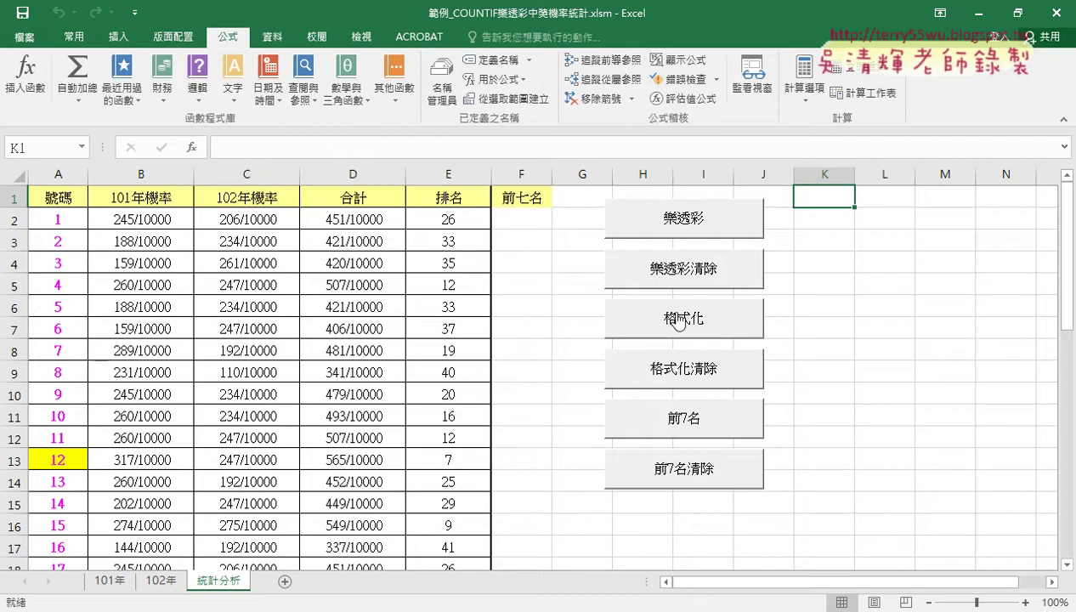
pyautogui.click(677, 376)
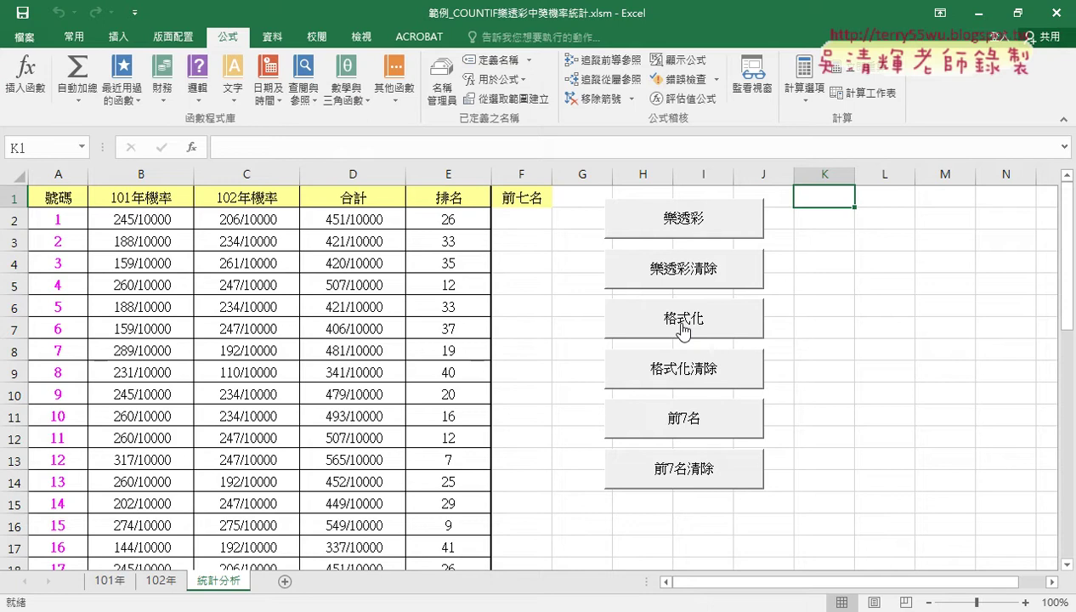
pyautogui.click(446, 174)
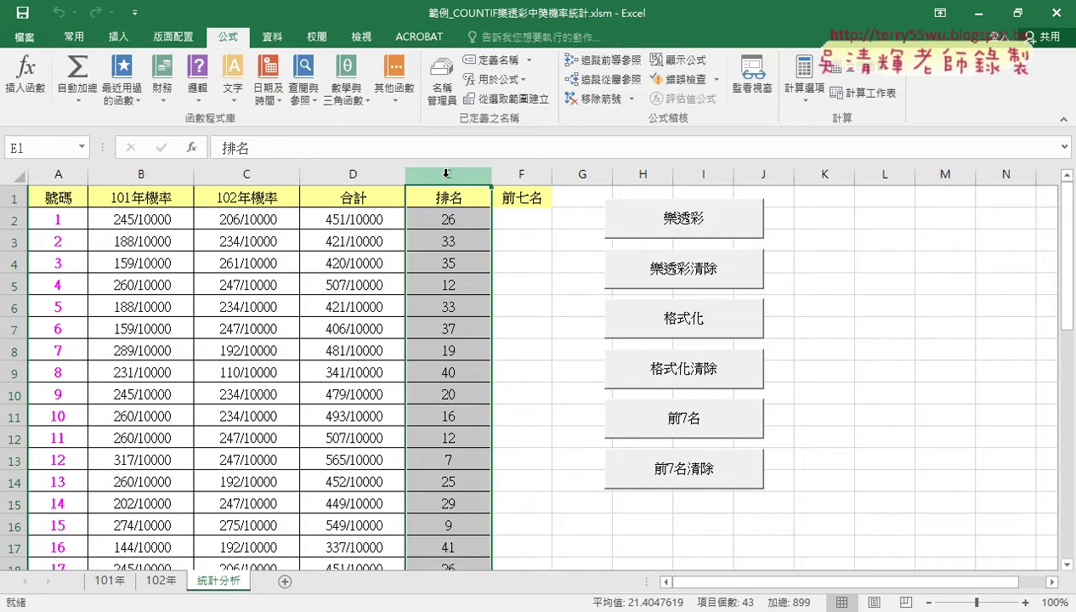
pyautogui.click(466, 463)
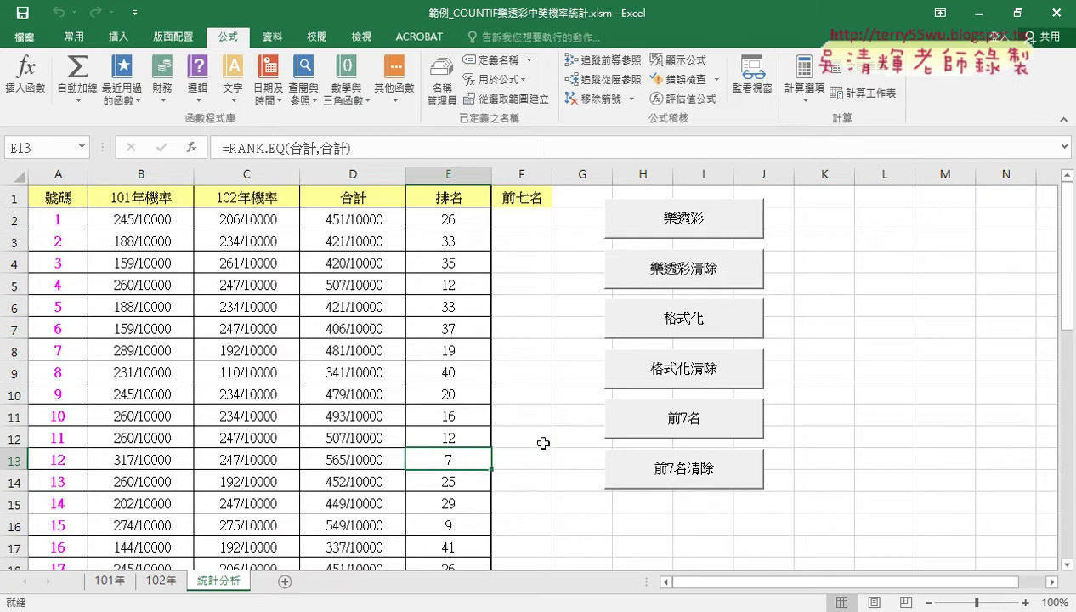
pyautogui.click(448, 179)
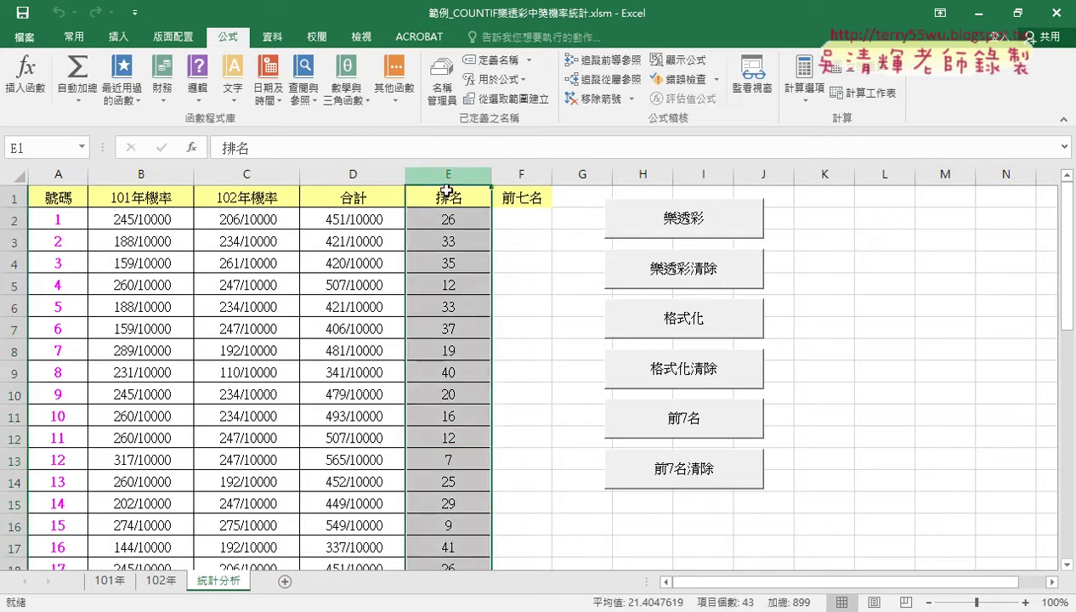
pyautogui.click(457, 457)
pyautogui.scroll(-2, 512, 465)
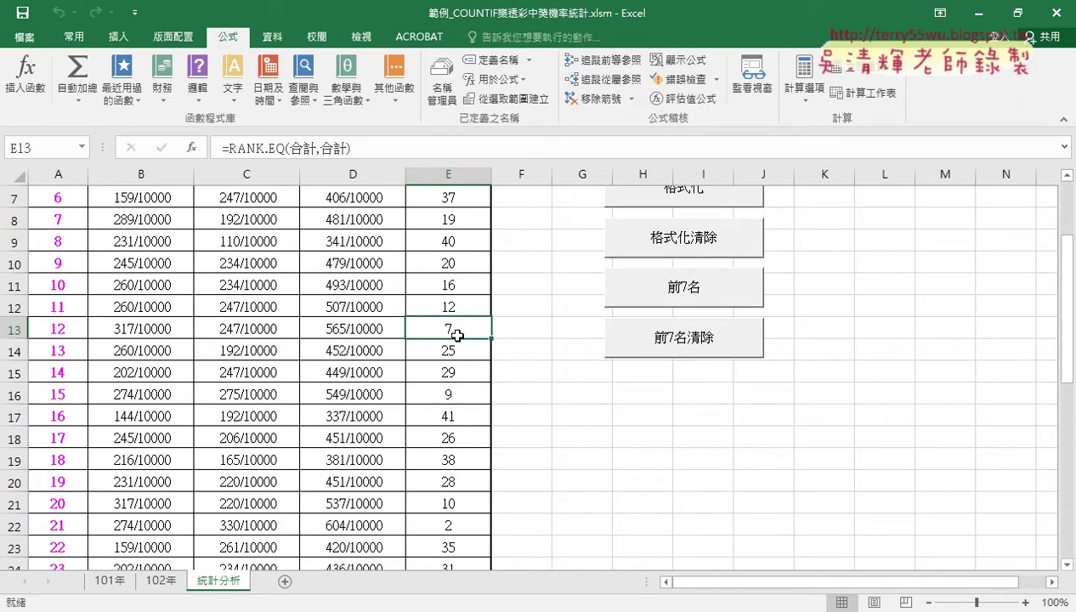
# Fill numbers 12, 21, 27 and 28 (A13, A22, A28, A29) yellow.
pyautogui.click(58, 334)
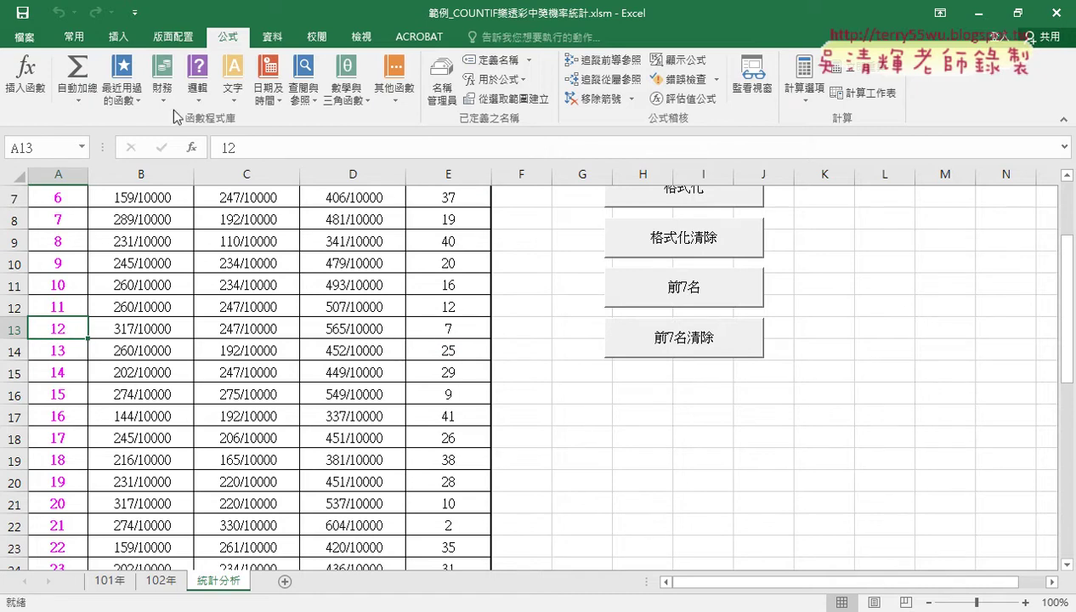
pyautogui.click(74, 37)
pyautogui.click(194, 93)
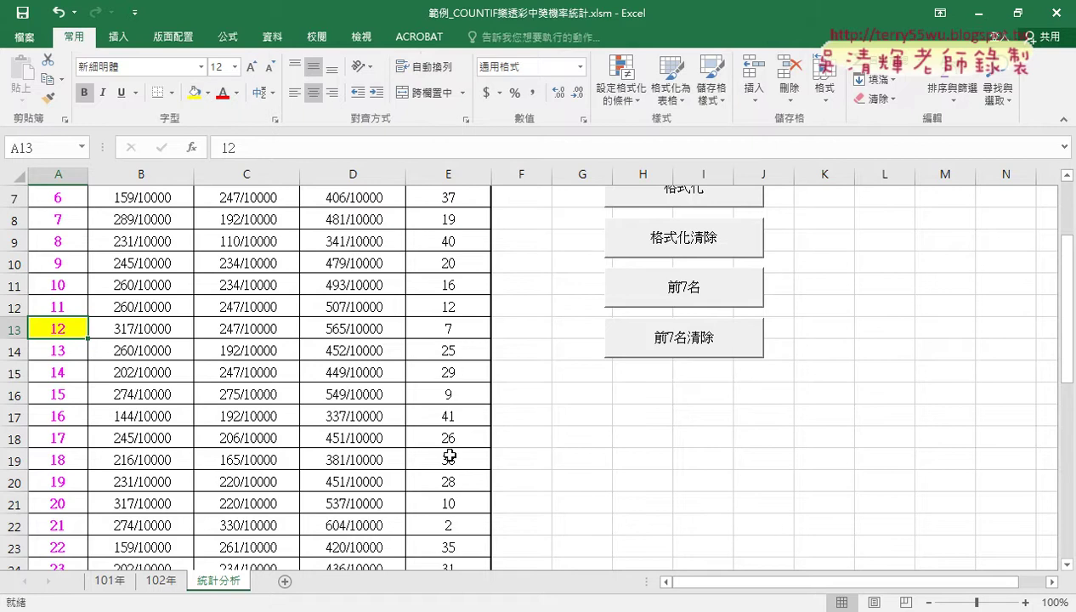
pyautogui.click(455, 528)
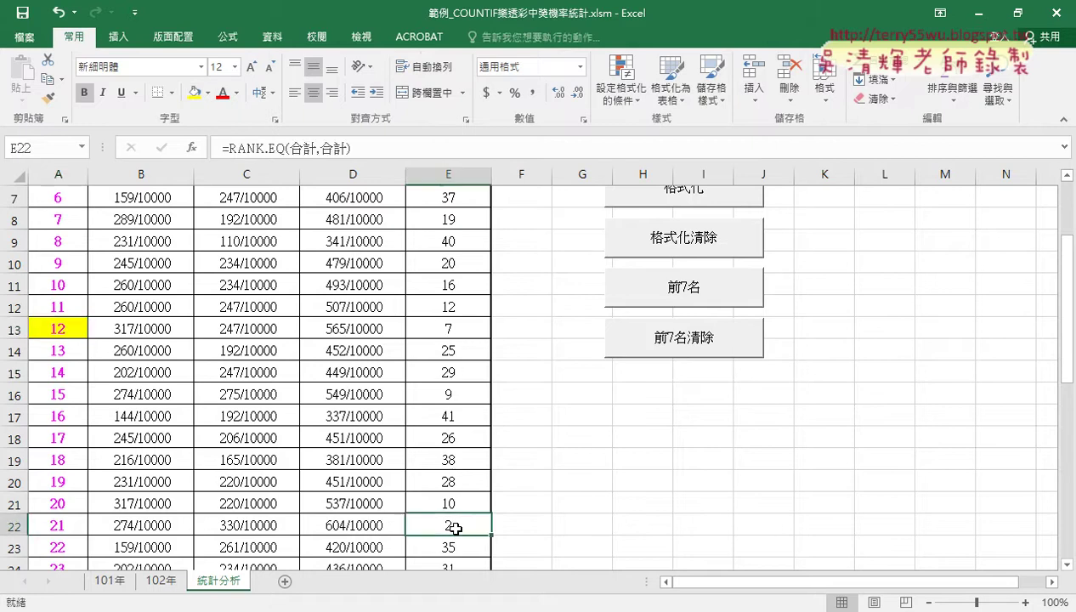
pyautogui.moveTo(454, 527); pyautogui.dragTo(53, 525)
pyautogui.click(53, 525)
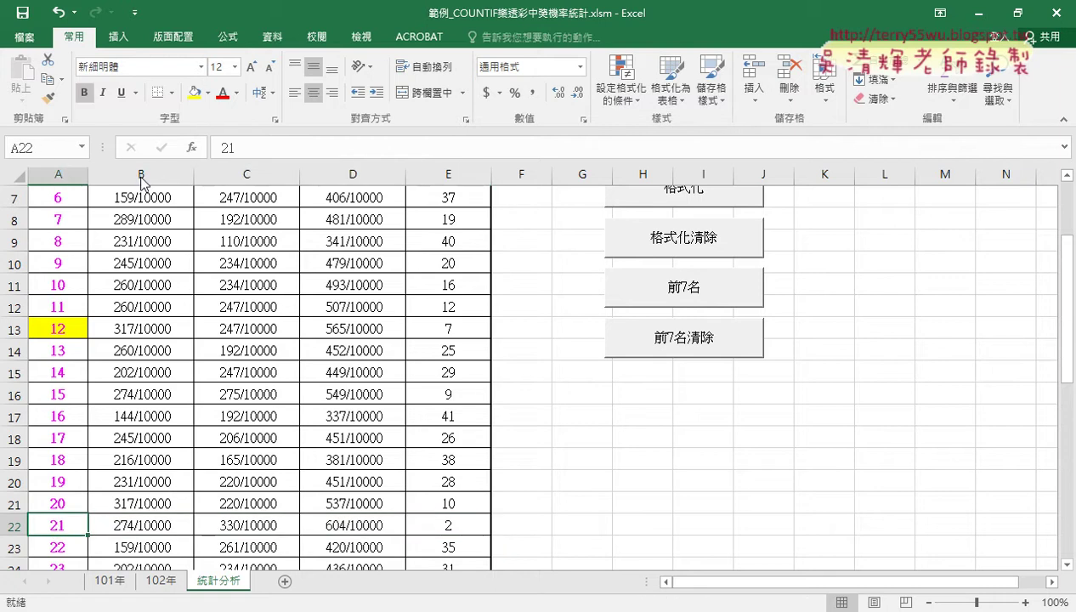
pyautogui.click(194, 92)
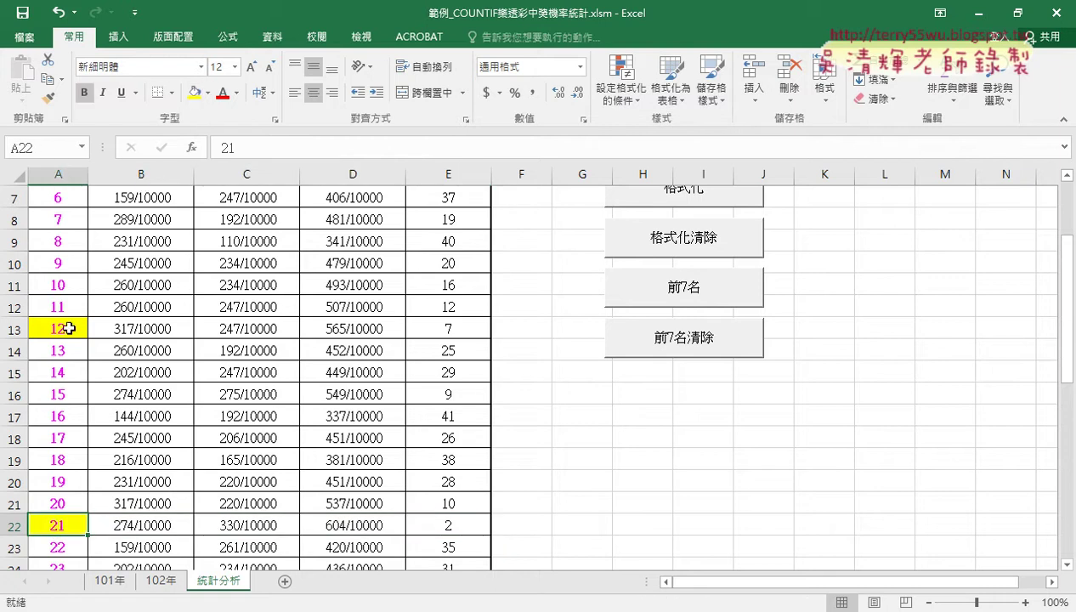
pyautogui.scroll(-3, 68, 328)
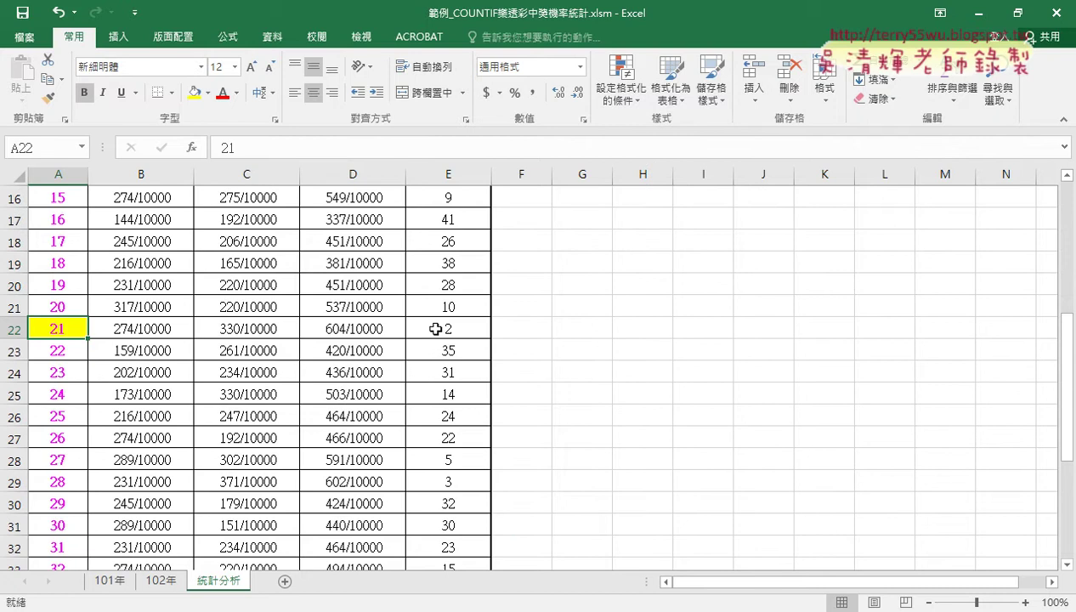
pyautogui.click(450, 457)
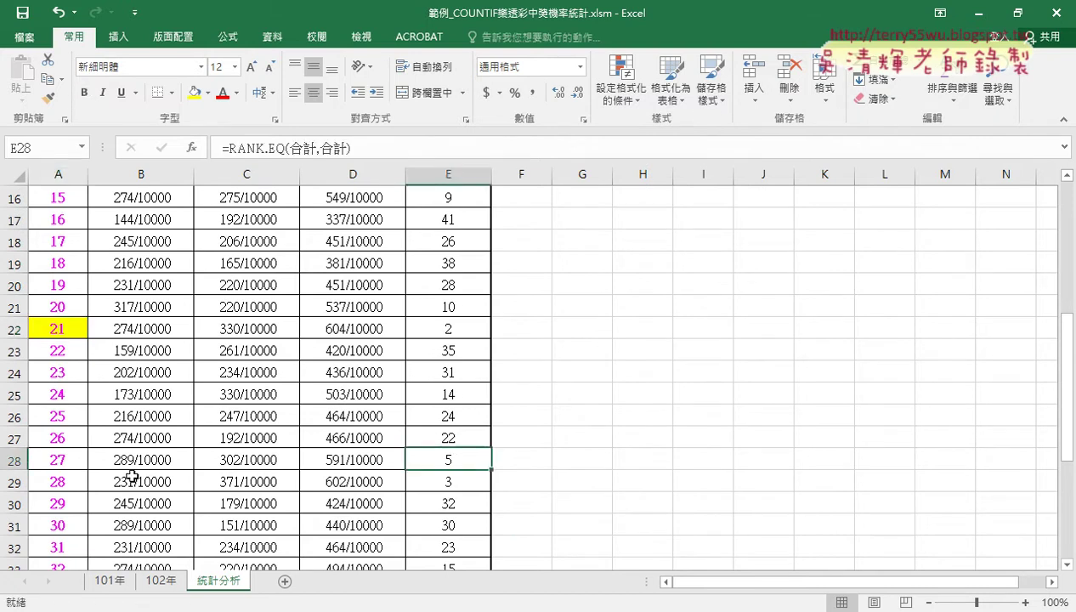
pyautogui.click(58, 464)
pyautogui.click(194, 92)
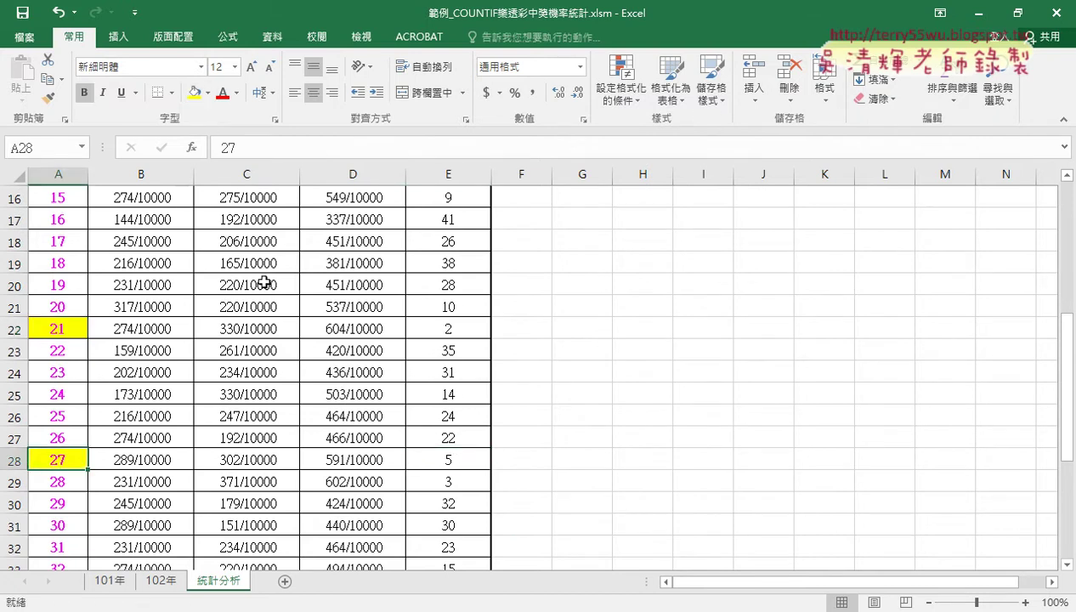
pyautogui.click(439, 482)
pyautogui.click(56, 478)
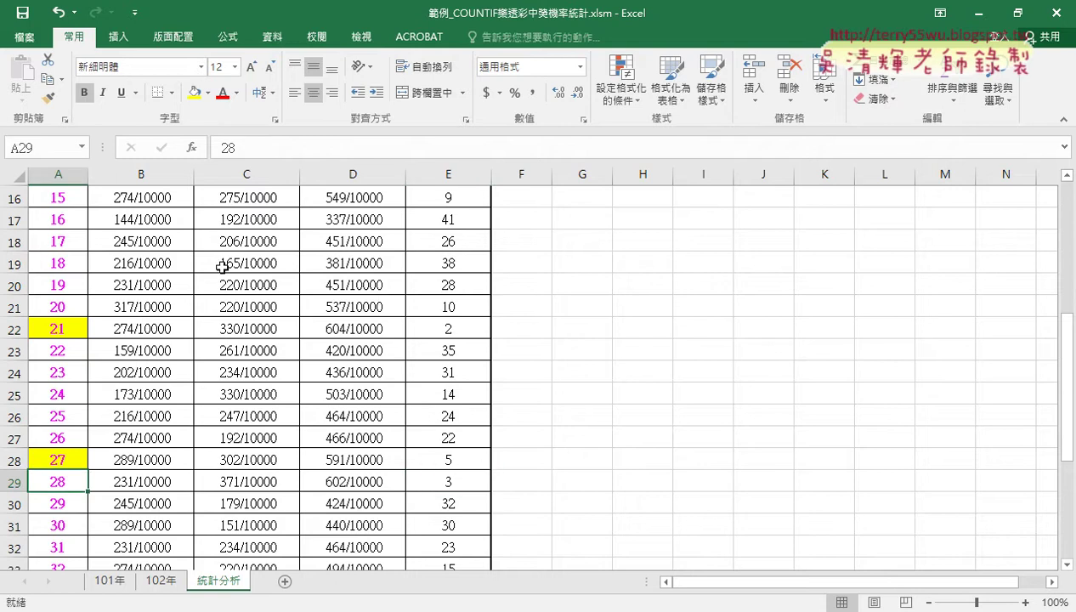
pyautogui.click(194, 92)
# Fill numbers 33, 34 and 39 (A34, A35, A40) yellow.
pyautogui.scroll(-1, 314, 255)
pyautogui.scroll(-2, 320, 297)
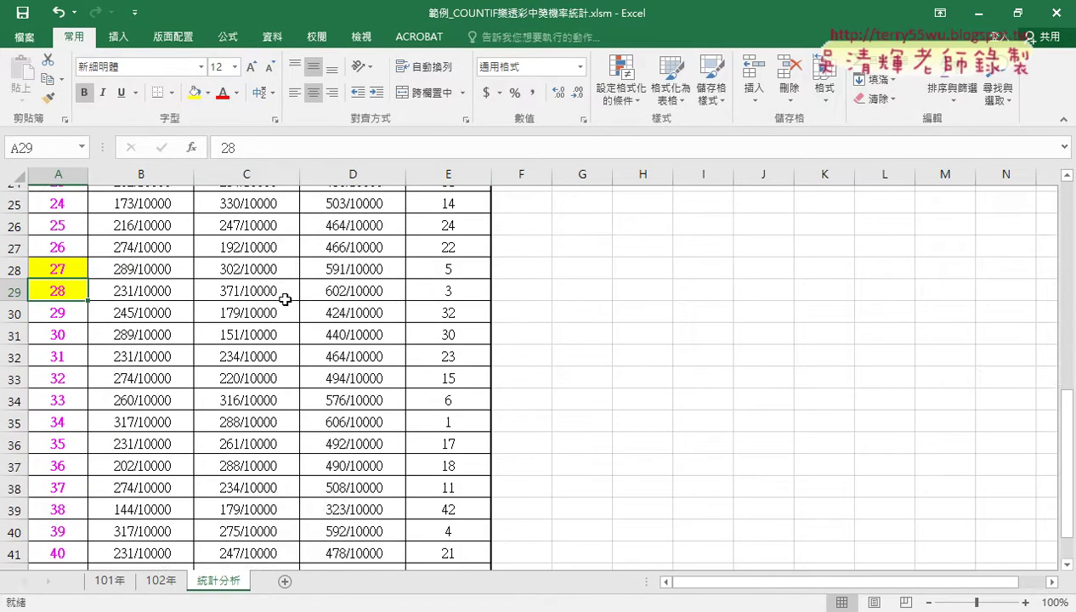
pyautogui.click(464, 396)
pyautogui.click(59, 387)
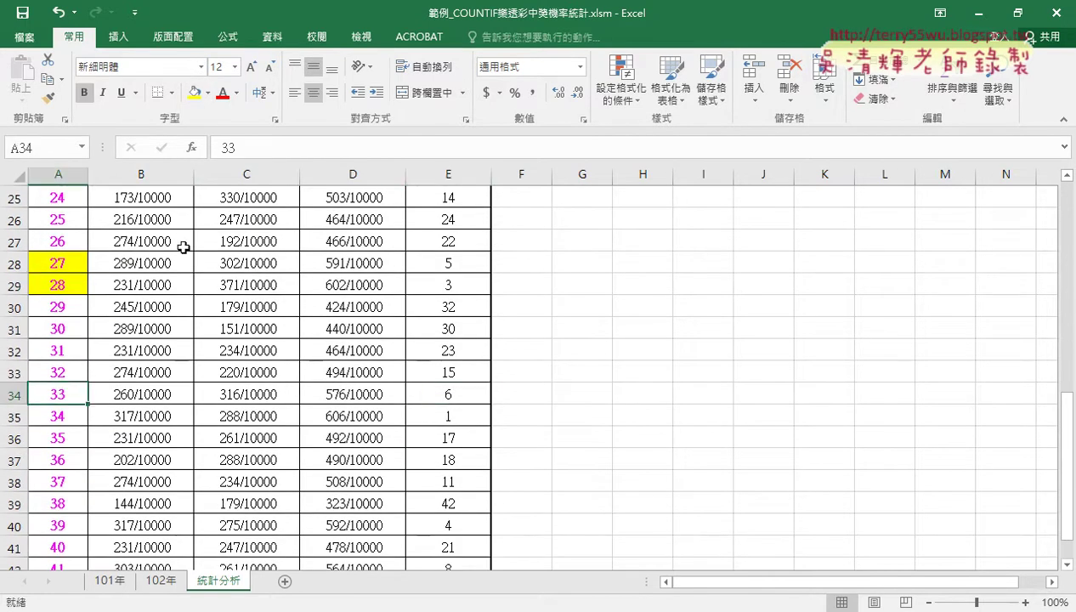
pyautogui.click(194, 91)
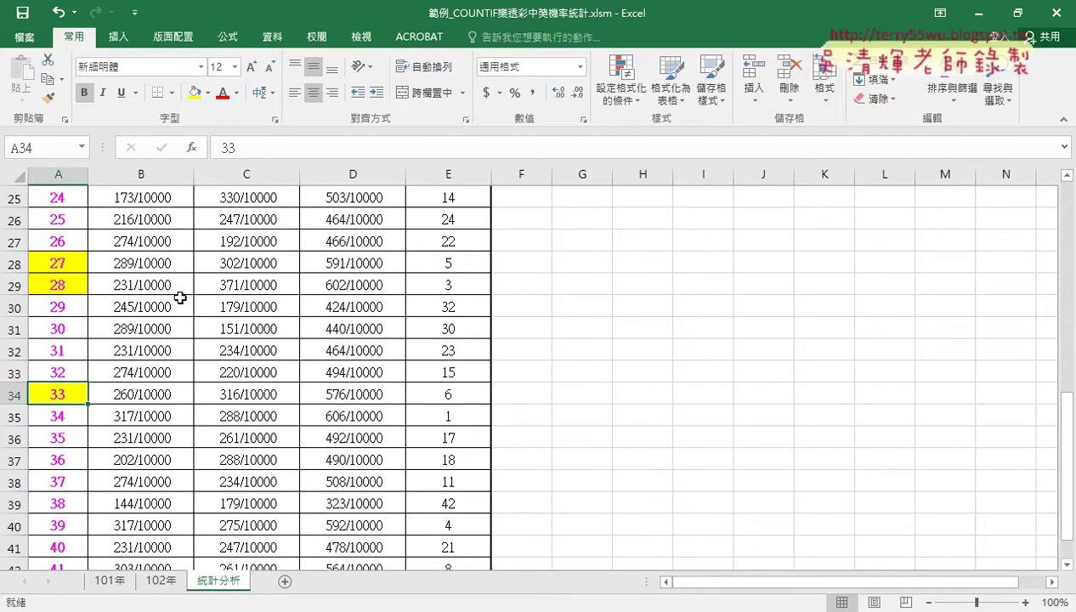
pyautogui.click(61, 419)
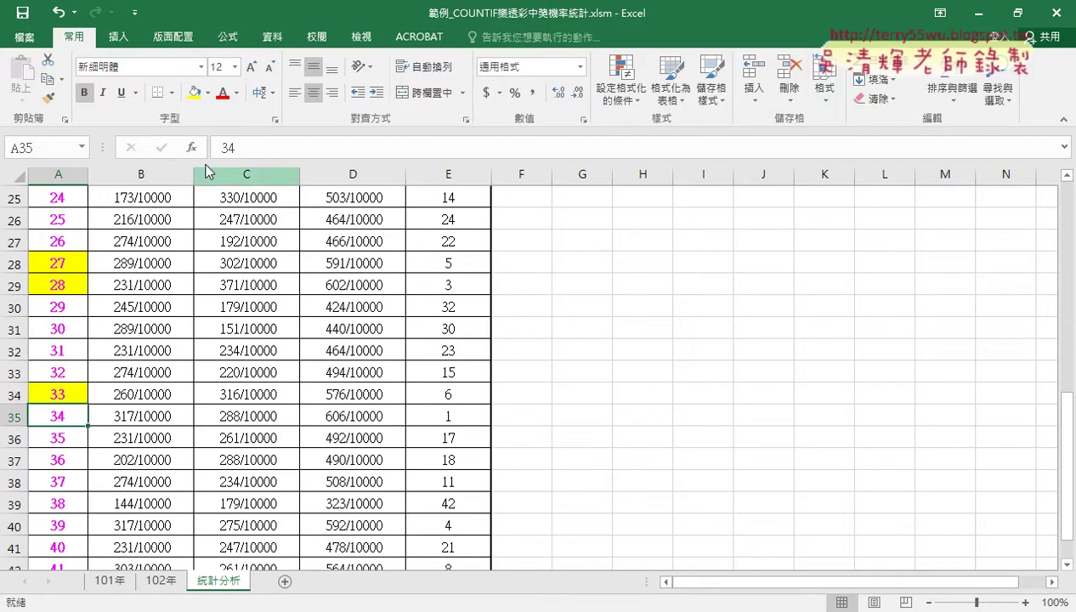
pyautogui.click(195, 92)
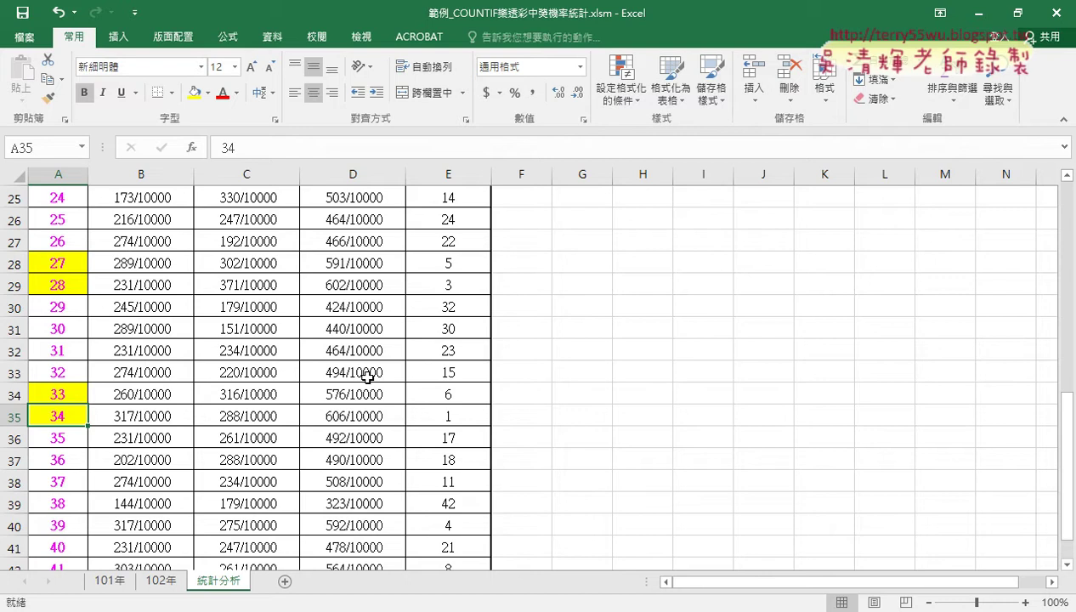
pyautogui.scroll(-1, 367, 376)
pyautogui.moveTo(427, 451); pyautogui.dragTo(89, 459)
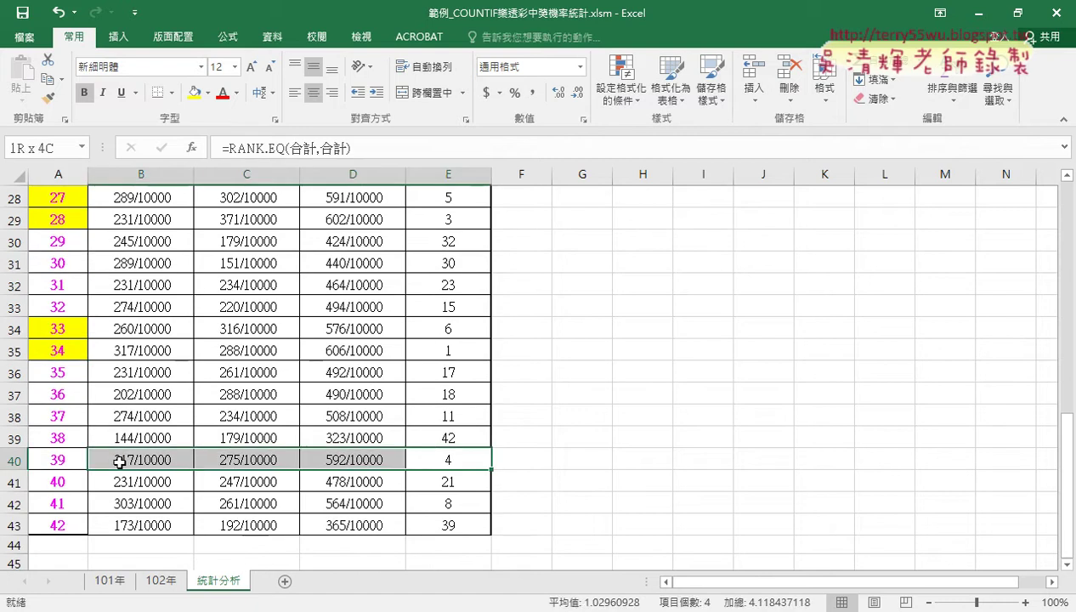
pyautogui.click(69, 463)
pyautogui.click(194, 91)
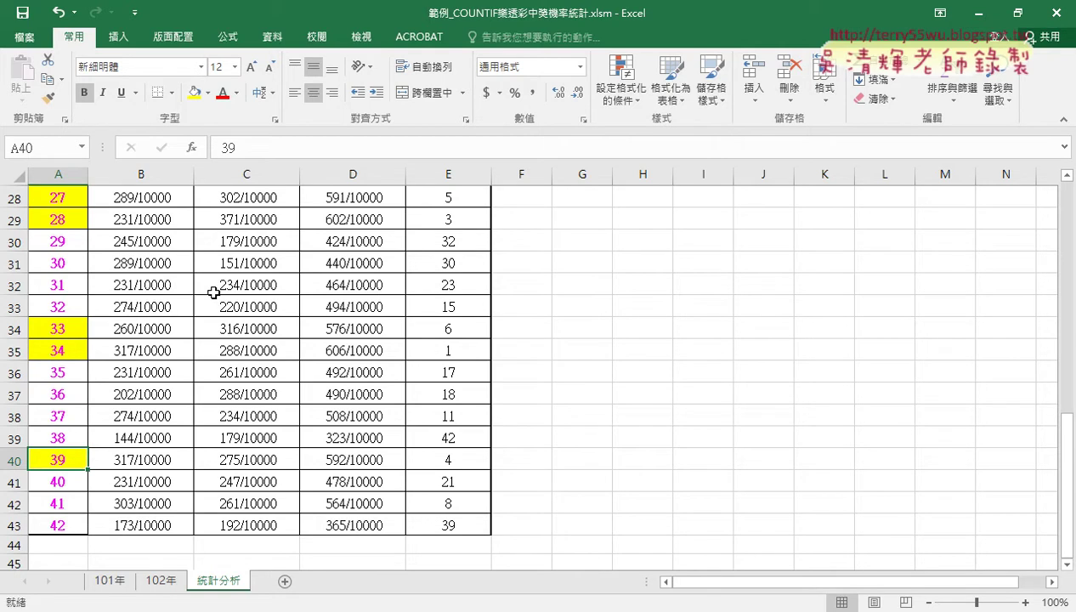
pyautogui.scroll(4, 214, 291)
pyautogui.scroll(5, 213, 292)
pyautogui.scroll(-1, 225, 374)
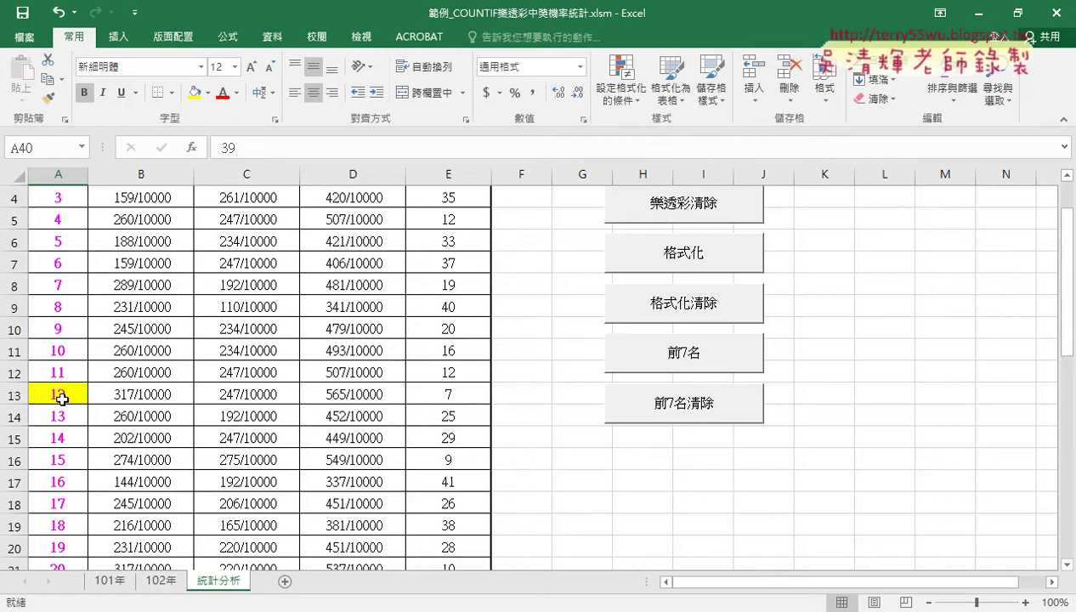
# Clear the yellow highlights, then re-highlight numbers 12, 21, 27, 28, 33, 34 and 39 in yellow.
pyautogui.click(677, 316)
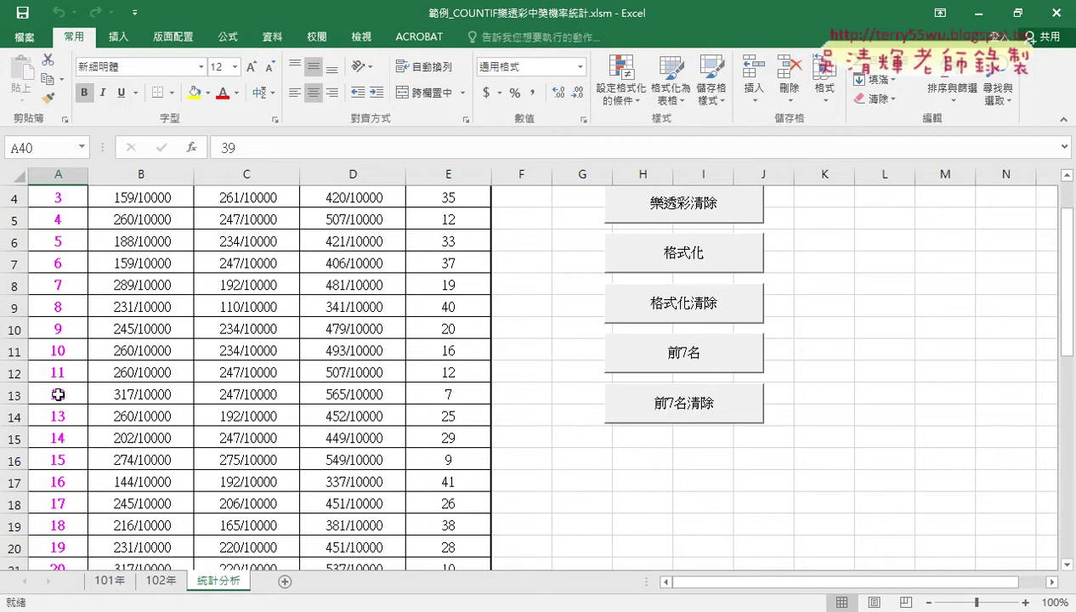
pyautogui.click(677, 265)
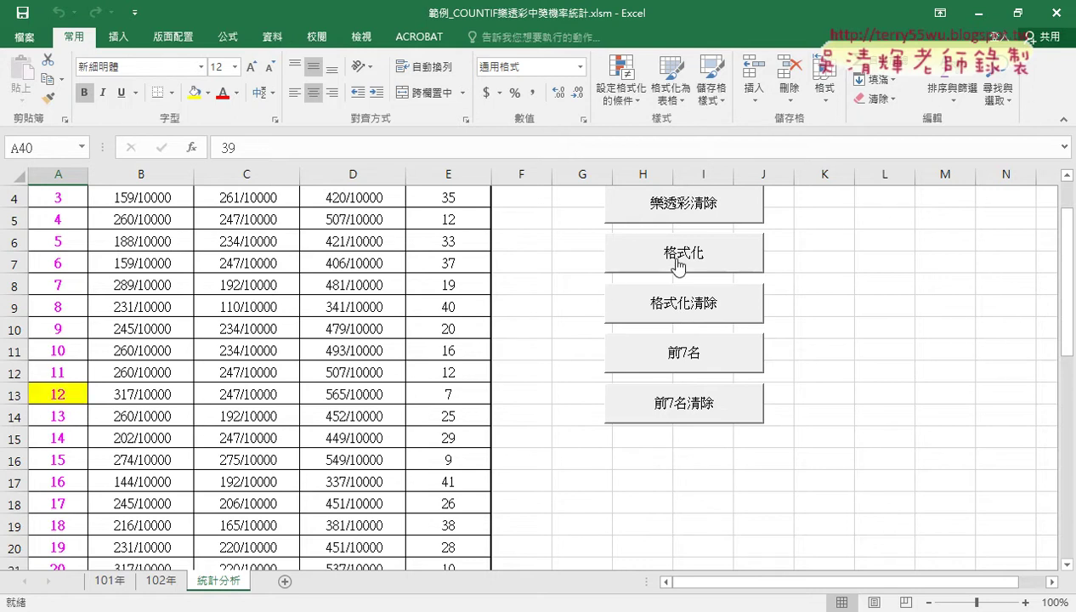
pyautogui.scroll(-4, 173, 406)
pyautogui.scroll(-3, 172, 406)
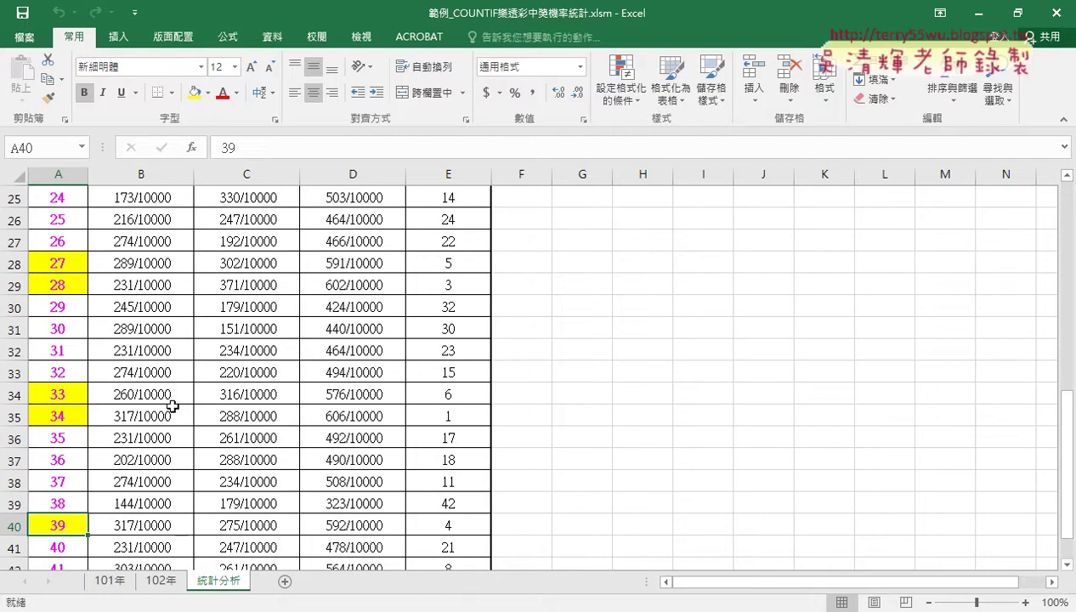
pyautogui.scroll(-2, 172, 406)
pyautogui.scroll(10, 173, 406)
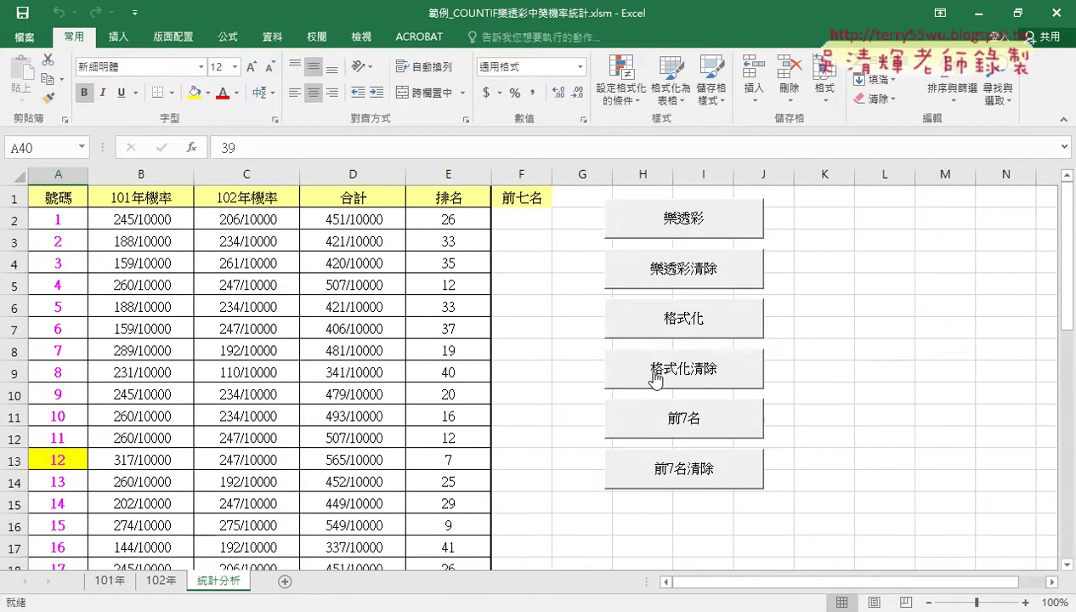
pyautogui.scroll(-3, 357, 400)
pyautogui.scroll(-3, 339, 399)
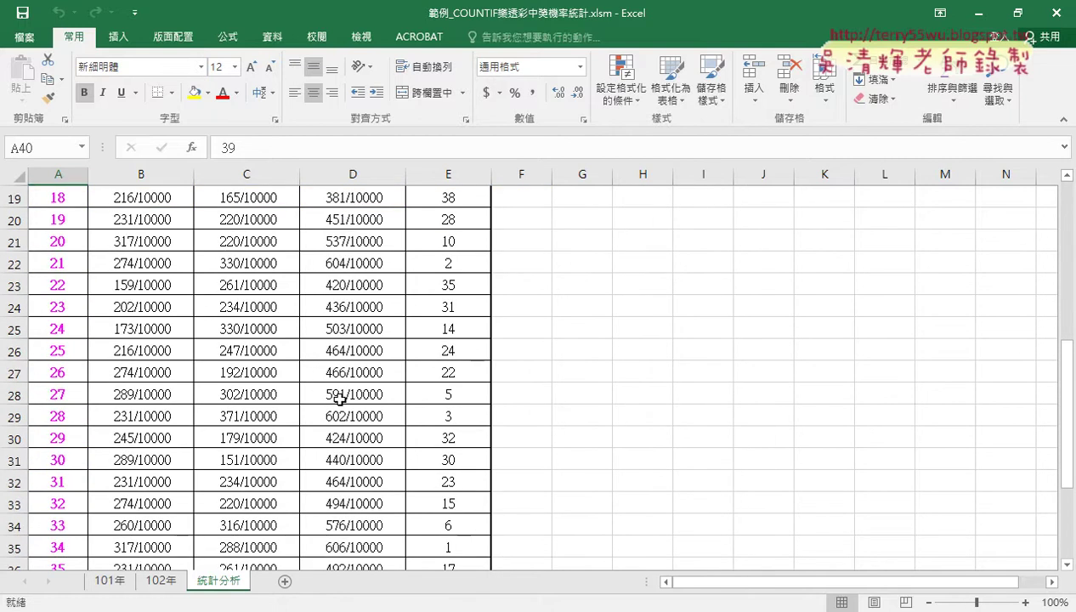
pyautogui.scroll(-2, 339, 399)
pyautogui.scroll(6, 339, 399)
pyautogui.scroll(2, 341, 402)
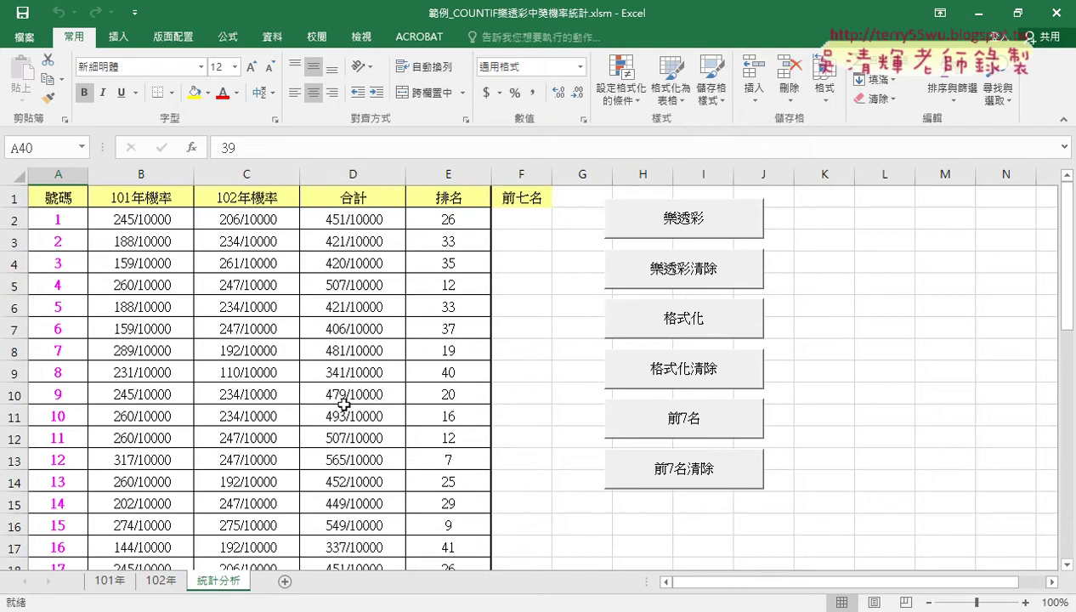
# Reapply the yellow fill to the top-7 numbers and scroll through the 號碼 column to verify.
pyautogui.click(682, 327)
pyautogui.scroll(-2, 422, 355)
pyautogui.scroll(-2, 424, 361)
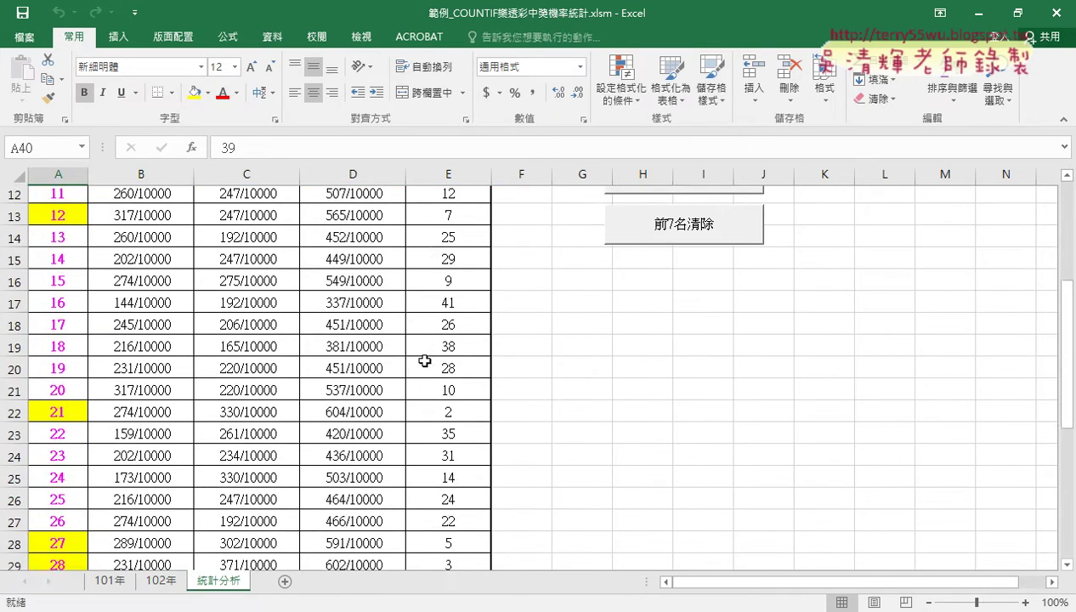
pyautogui.scroll(-2, 424, 361)
pyautogui.scroll(-1, 425, 361)
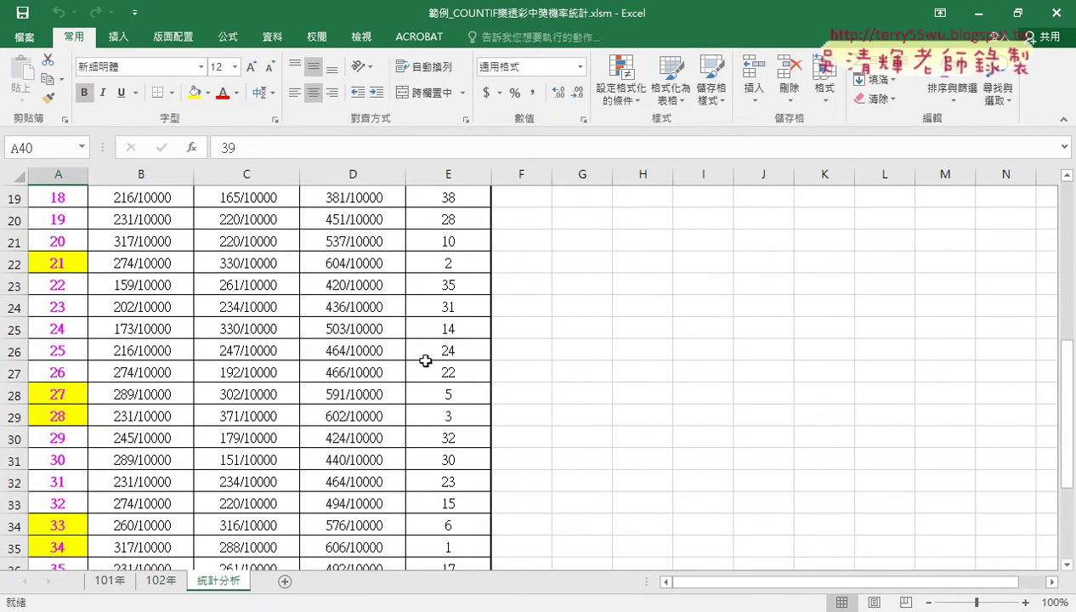
pyautogui.scroll(1, 425, 361)
pyautogui.scroll(5, 425, 361)
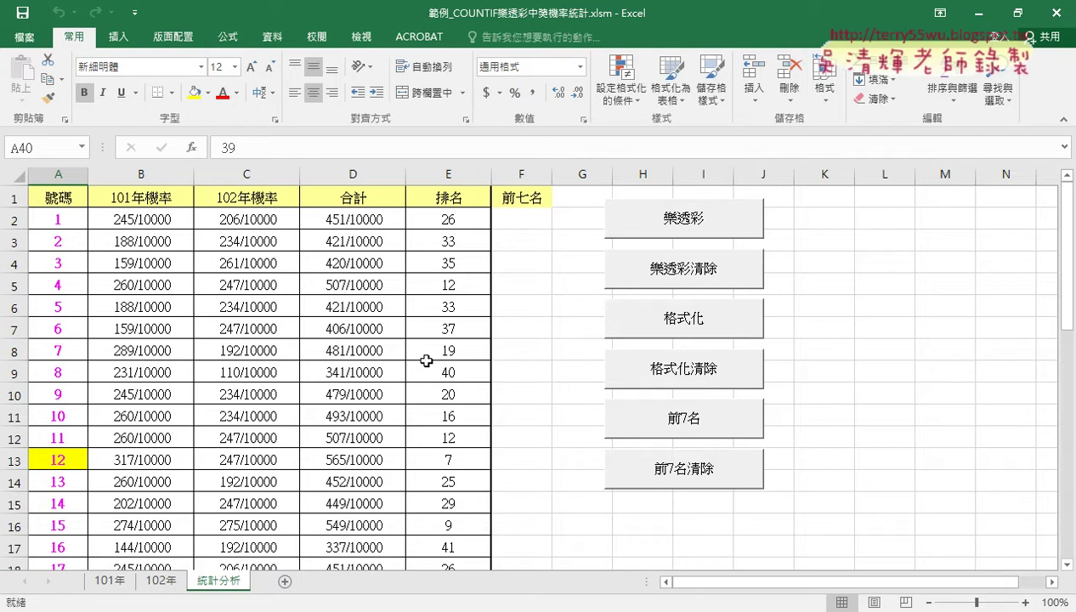
pyautogui.click(692, 372)
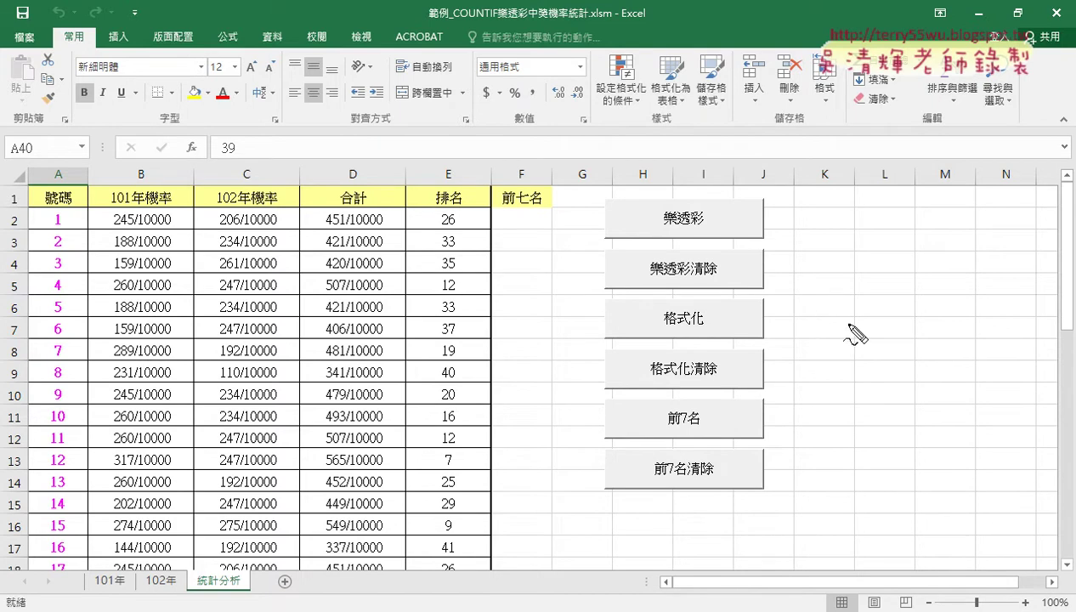
pyautogui.moveTo(709, 500)
pyautogui.mouseDown()
pyautogui.moveTo(635, 314)
pyautogui.moveTo(768, 403)
pyautogui.moveTo(695, 508)
pyautogui.mouseUp()
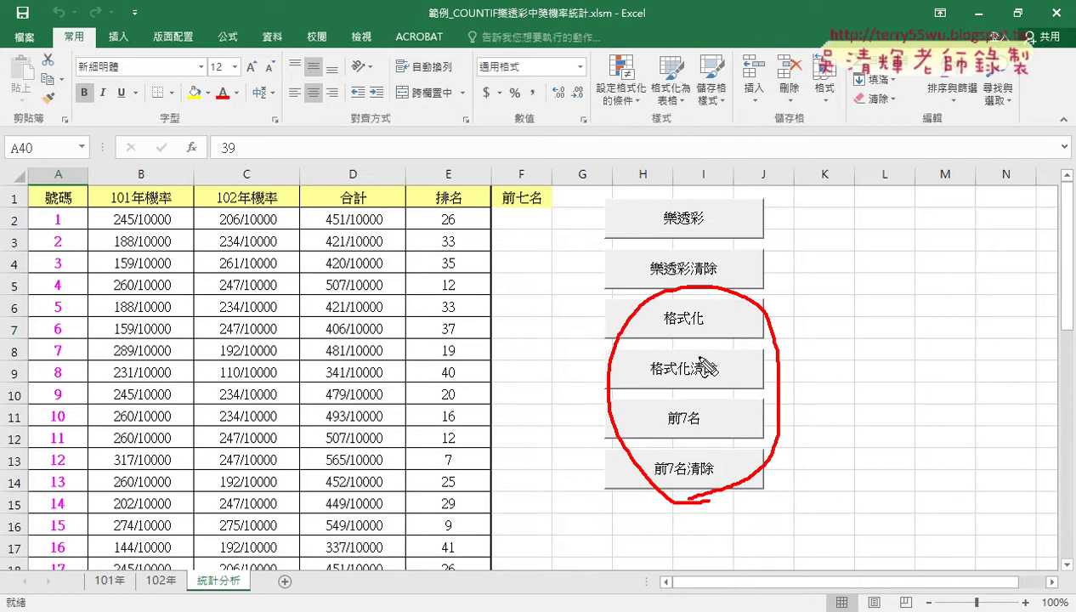
pyautogui.press('Escape')
pyautogui.click(671, 323)
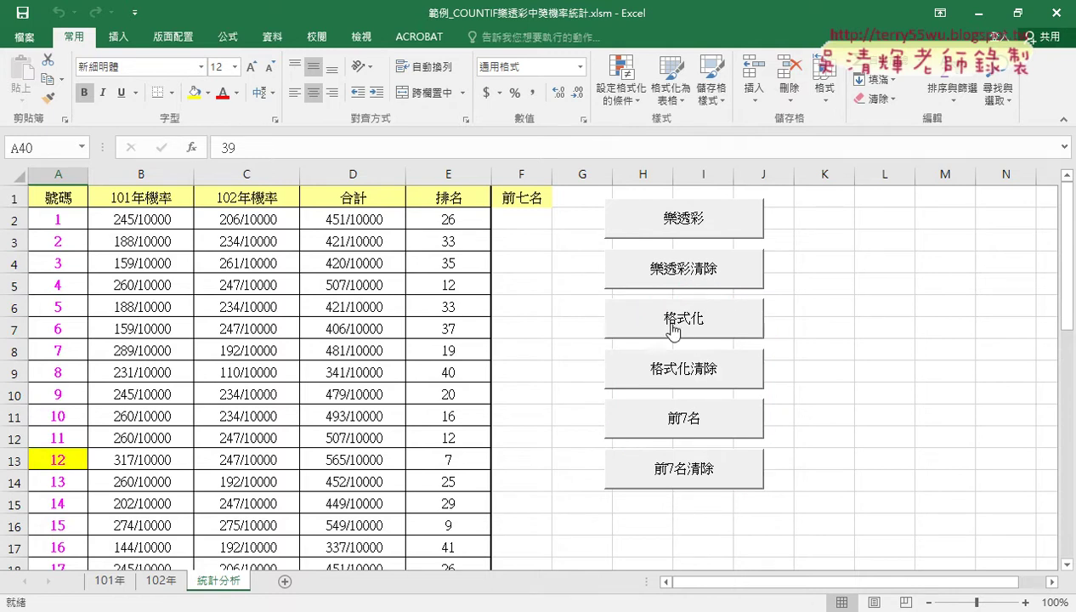
pyautogui.click(674, 384)
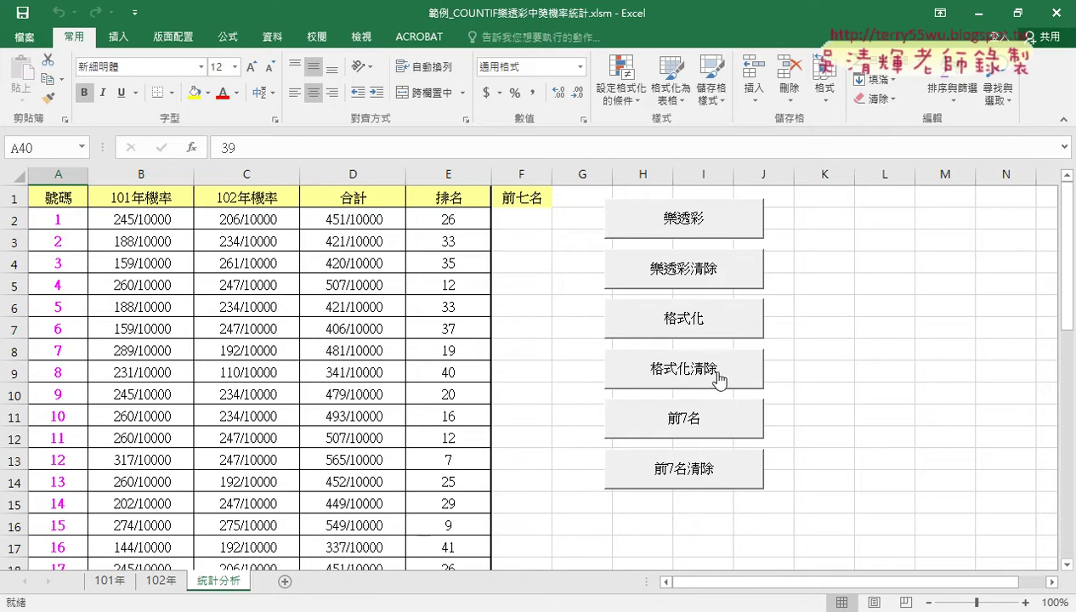
pyautogui.click(667, 331)
pyautogui.scroll(-2, 151, 396)
pyautogui.scroll(-1, 96, 403)
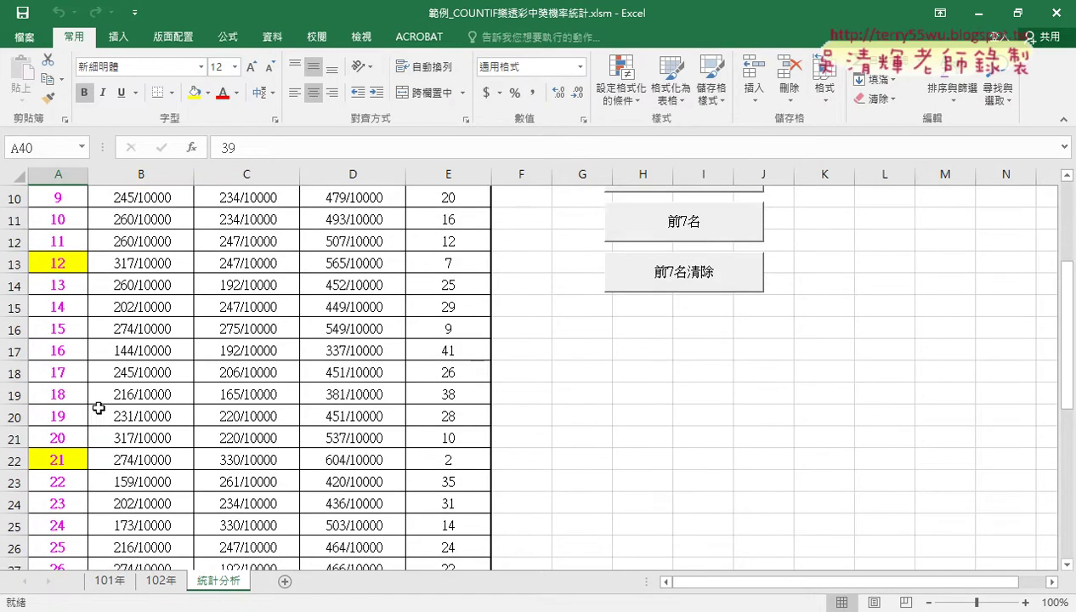
pyautogui.scroll(-2, 97, 410)
pyautogui.scroll(1, 98, 408)
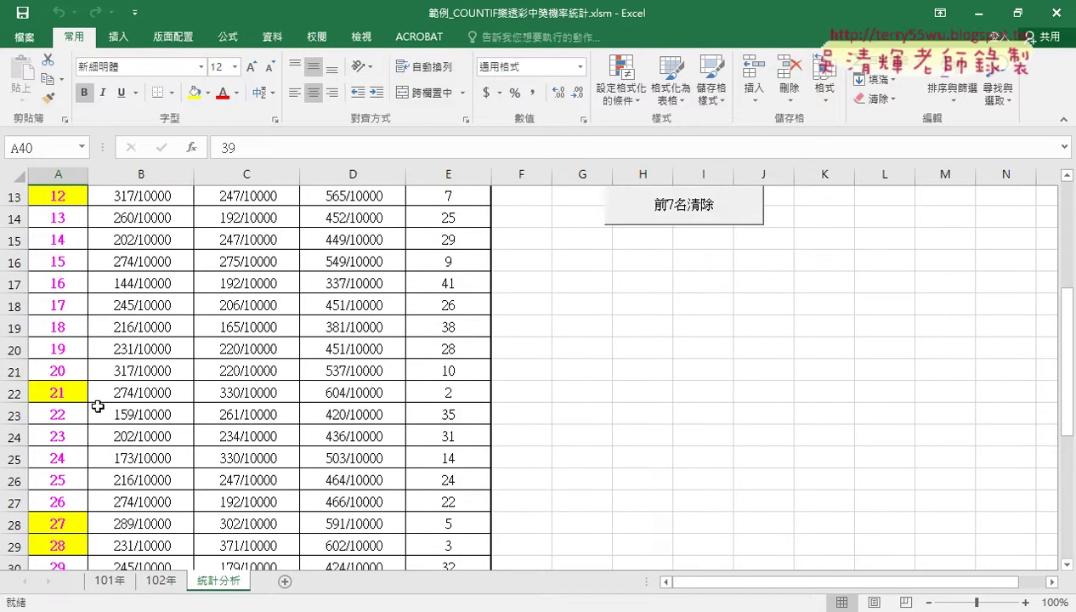
pyautogui.scroll(-3, 97, 406)
pyautogui.scroll(-2, 98, 406)
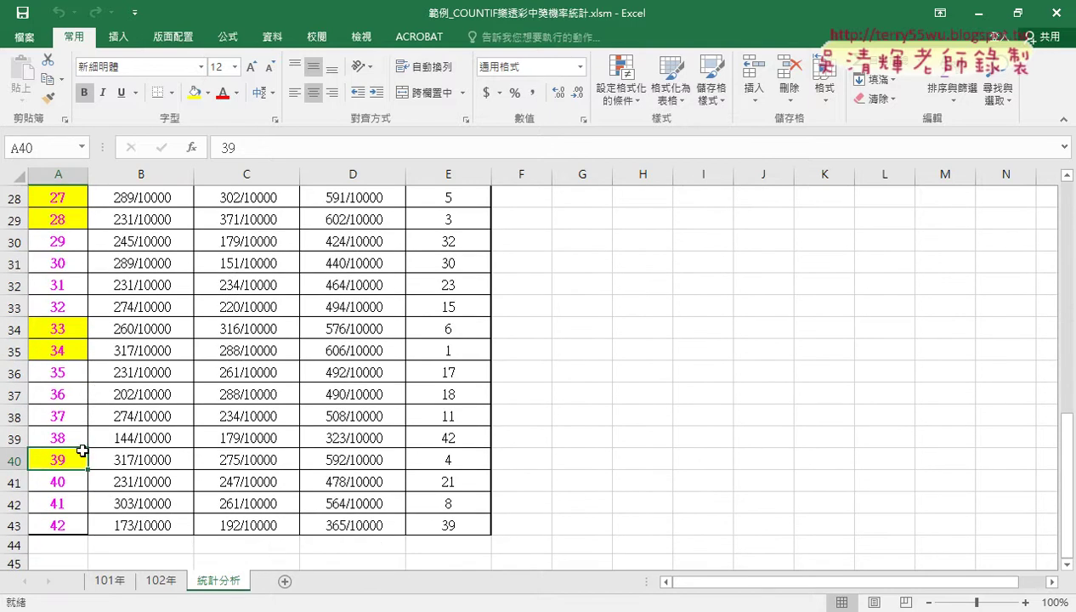
pyautogui.scroll(4, 85, 450)
pyautogui.scroll(4, 96, 449)
pyautogui.scroll(1, 136, 450)
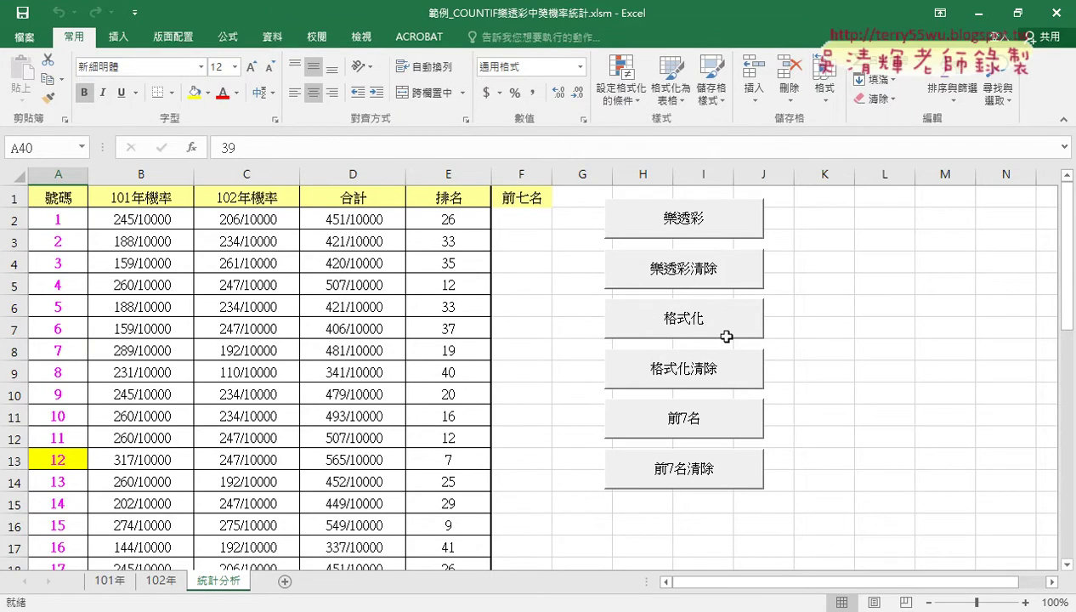
pyautogui.moveTo(521, 219); pyautogui.dragTo(521, 338)
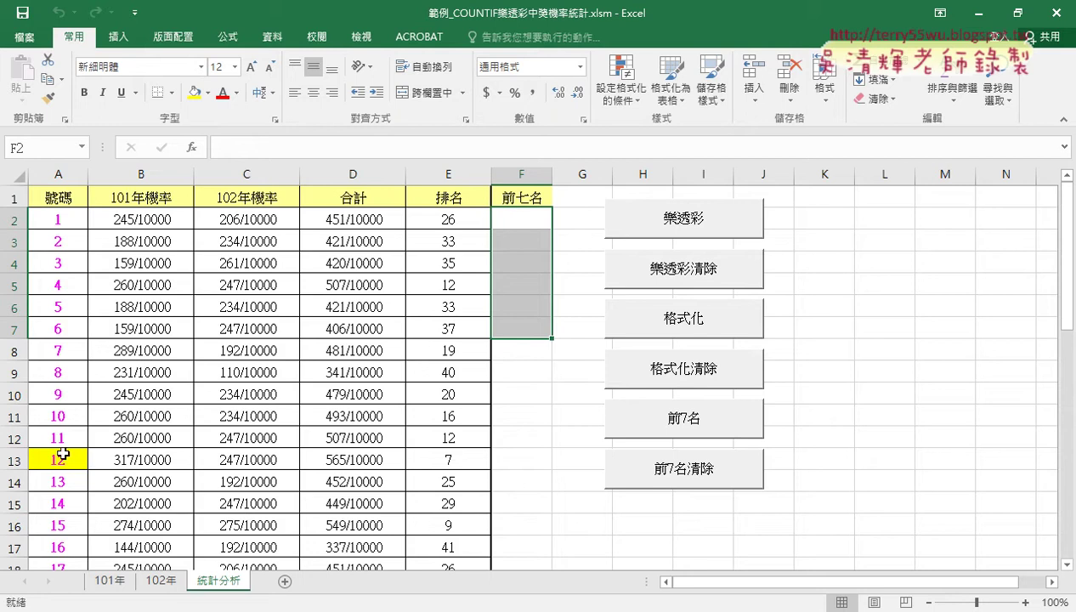
# Select F2:F8 under 前七名 and fill it with the top-7 numbers using the 前7名 macro.
pyautogui.click(522, 220)
pyautogui.scroll(-1, 247, 428)
pyautogui.scroll(-1, 247, 427)
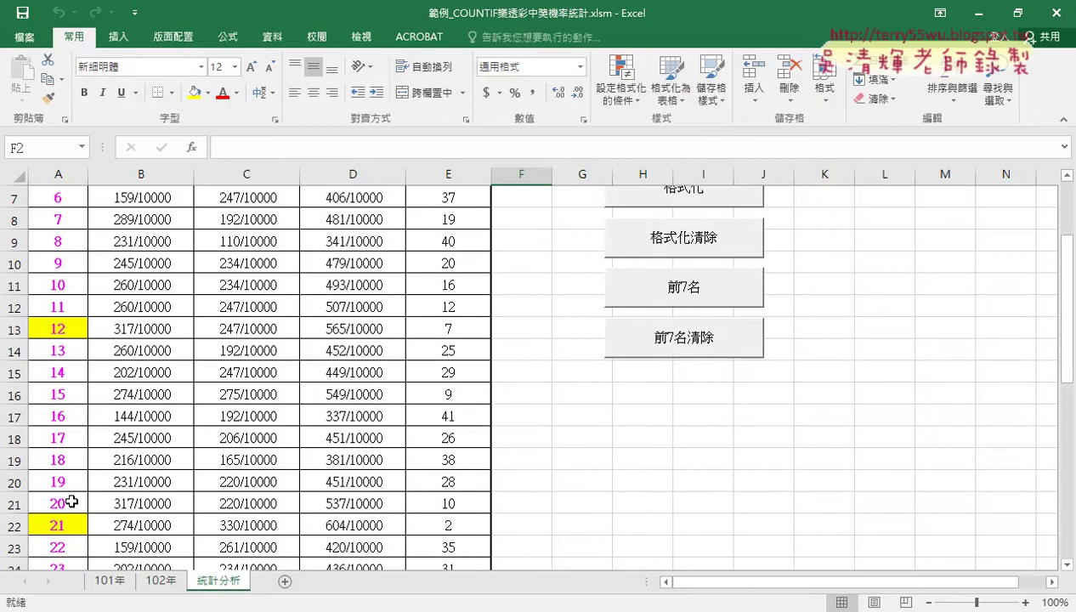
pyautogui.scroll(2, 487, 323)
pyautogui.click(526, 246)
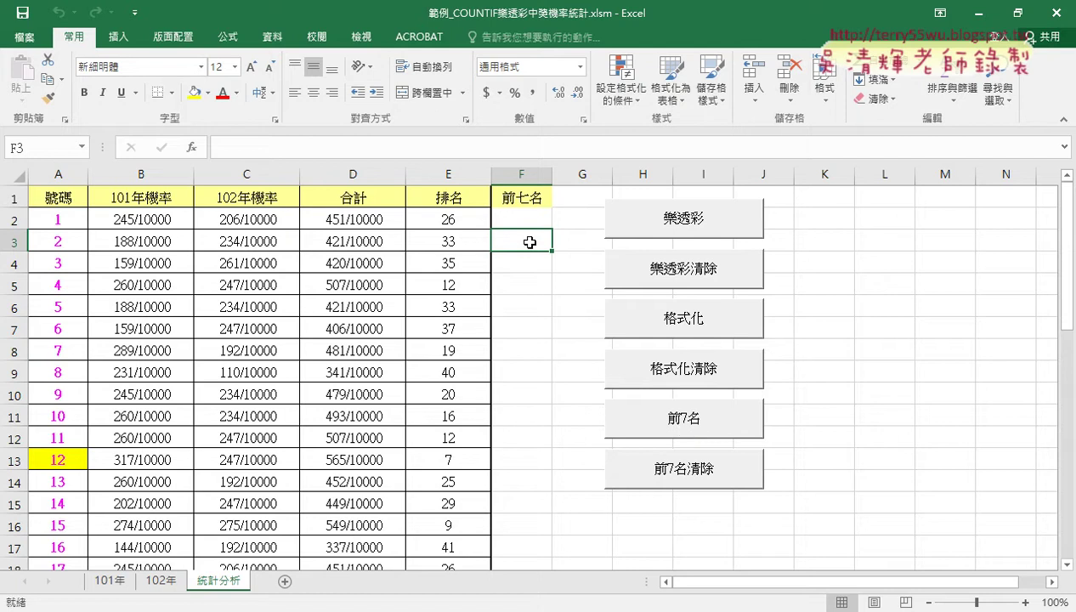
pyautogui.moveTo(521, 218); pyautogui.dragTo(541, 342)
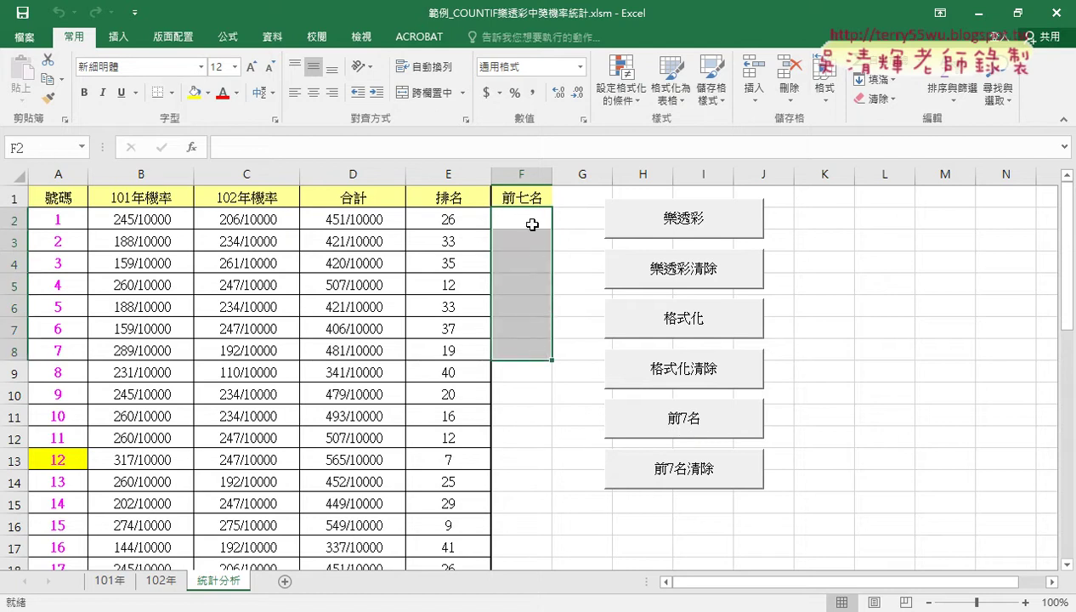
pyautogui.click(696, 429)
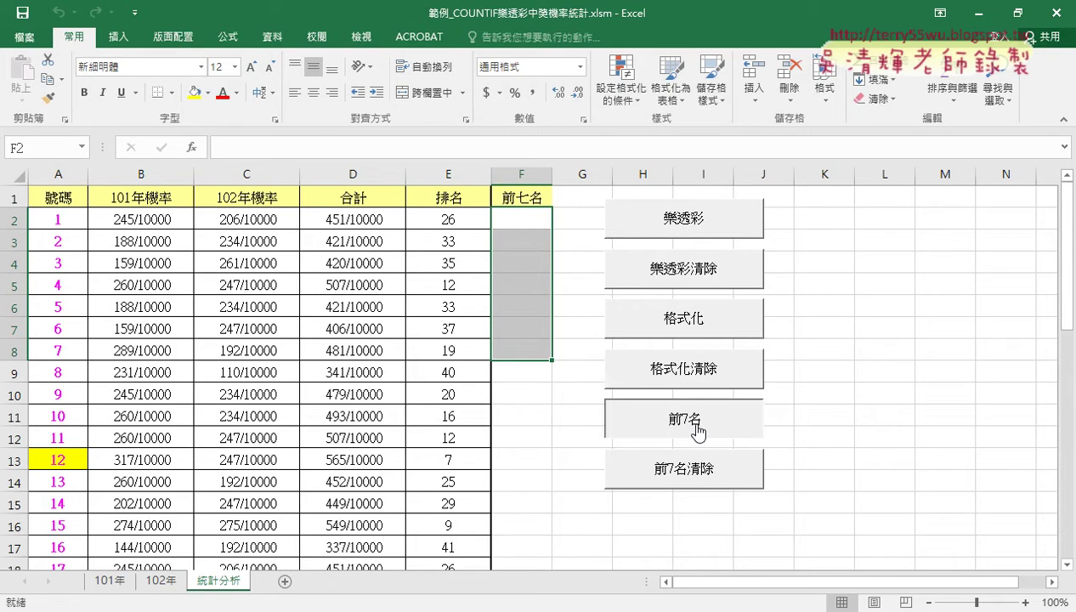
# Test 前7名清除 on F2:F8, then refill the list with 12, 21, 27, 28, 33, 34, 39.
pyautogui.moveTo(533, 222); pyautogui.dragTo(546, 351)
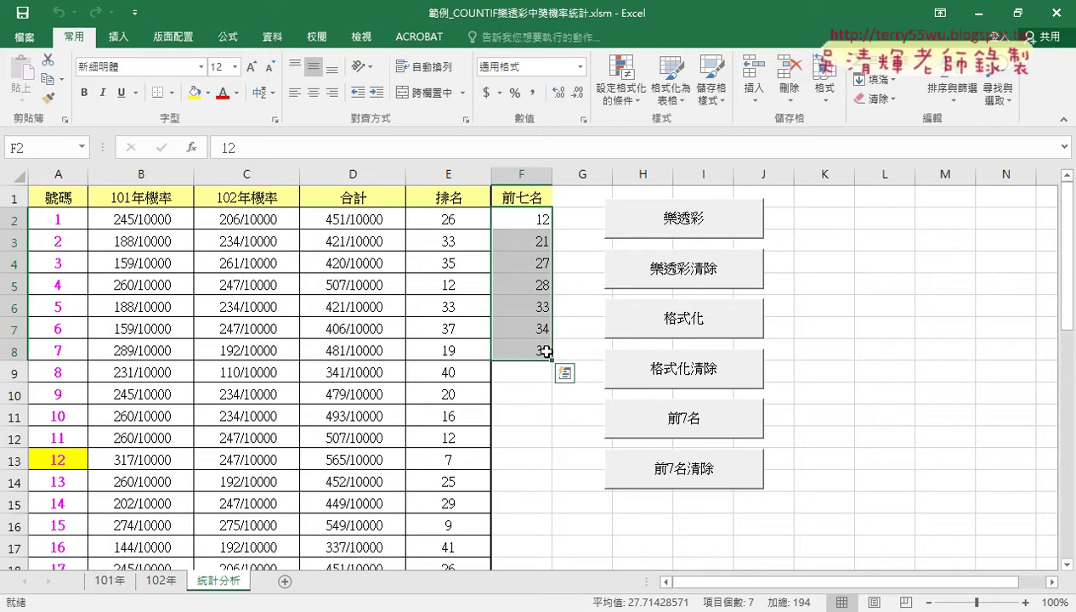
pyautogui.click(686, 479)
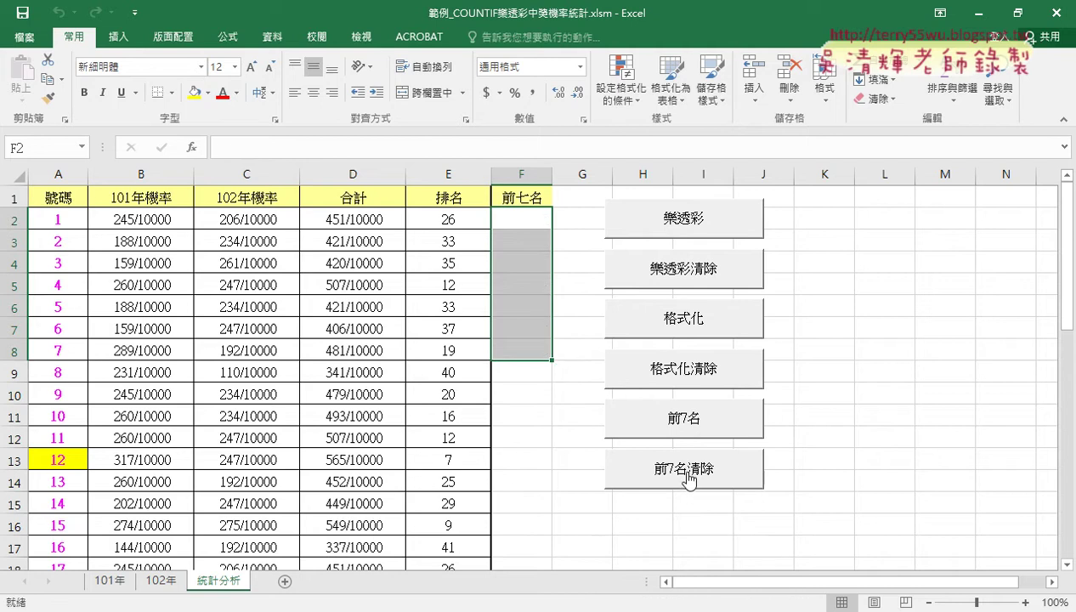
pyautogui.click(688, 431)
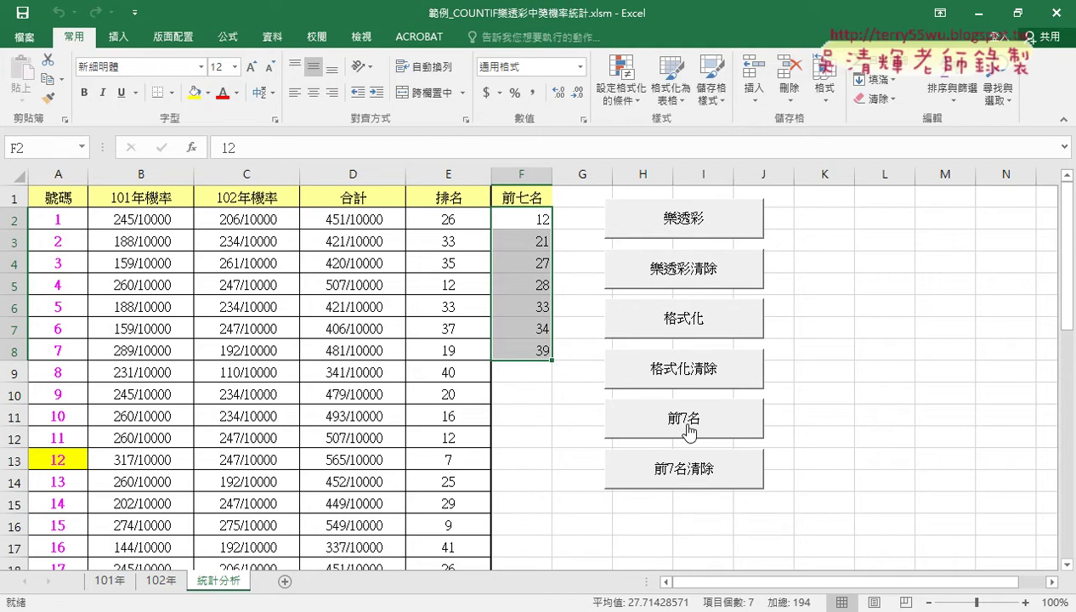